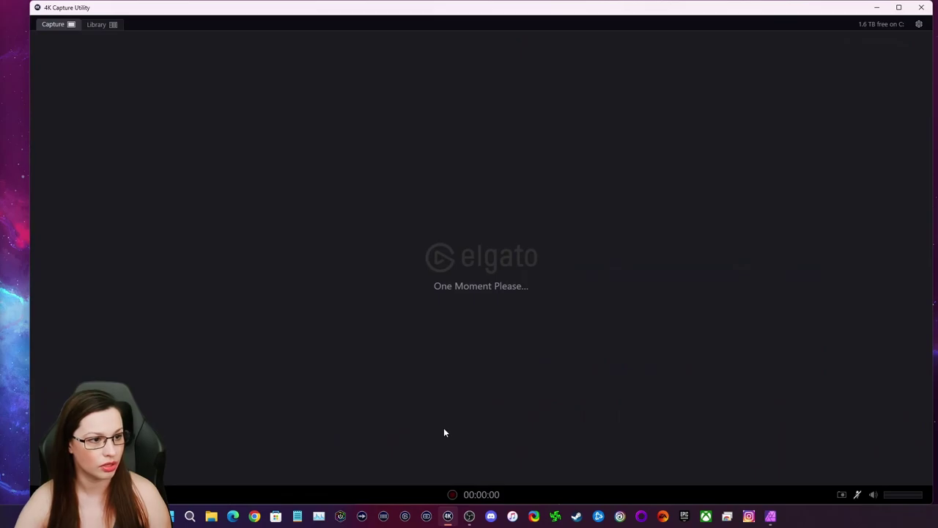
# Review the Device, Picture and Recording preferences, discard the dialog and close 4K Capture Utility.
pyautogui.click(918, 25)
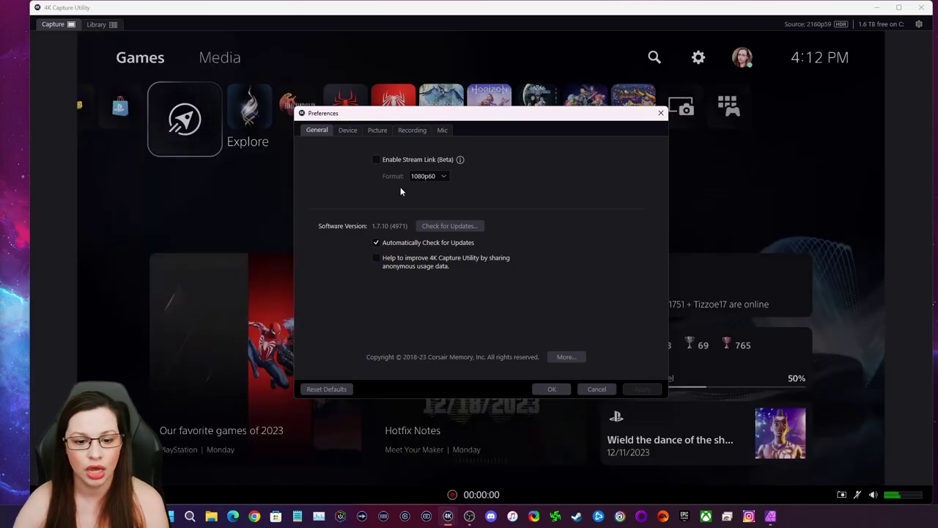
pyautogui.click(340, 132)
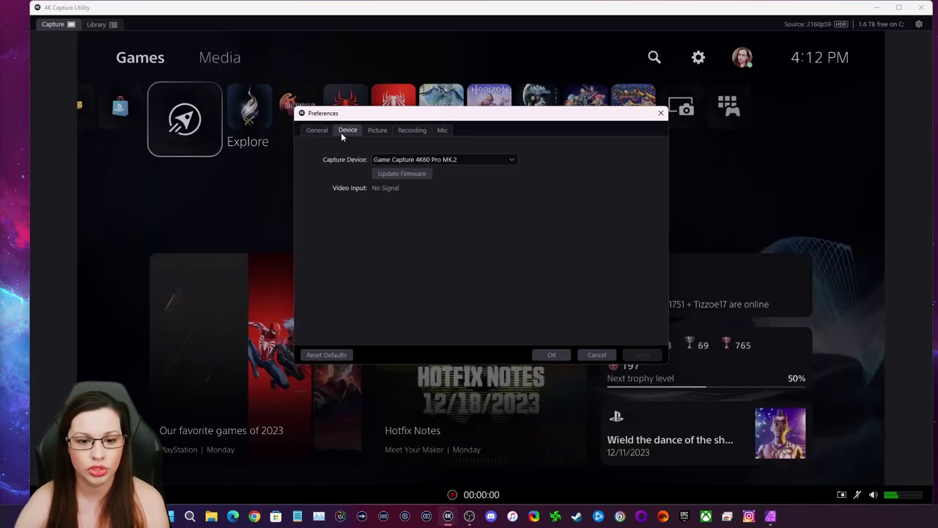
pyautogui.click(382, 131)
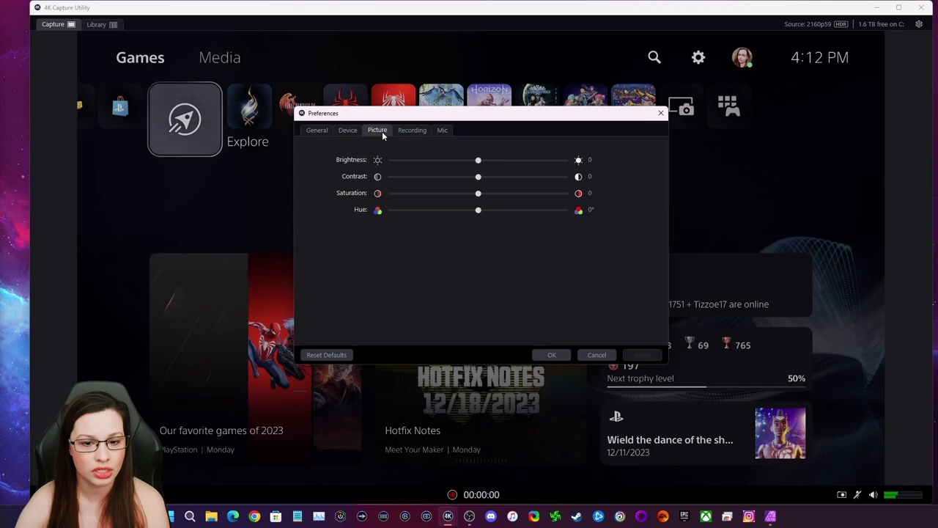
pyautogui.click(420, 130)
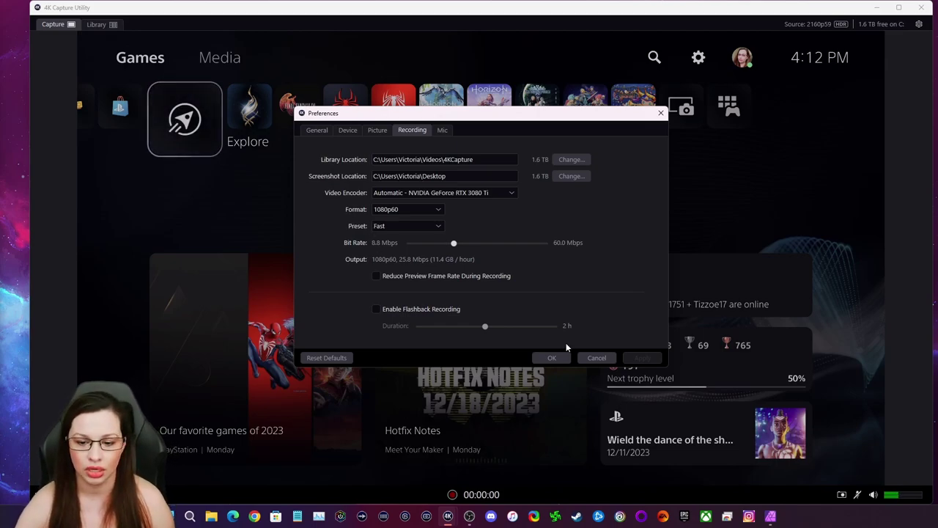
pyautogui.click(596, 357)
pyautogui.click(921, 7)
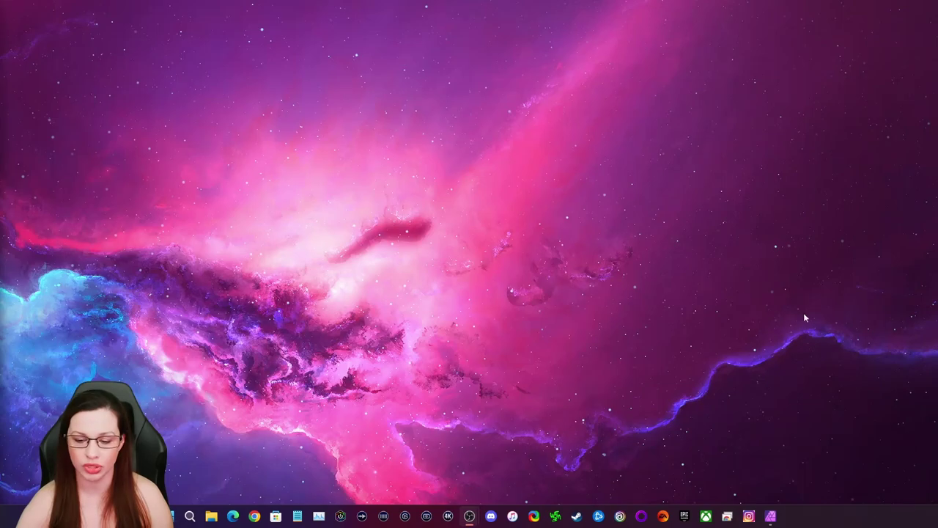
# Reopen 4K Capture Utility and apply 2160p60 as the recording format in its preferences.
pyautogui.click(452, 507)
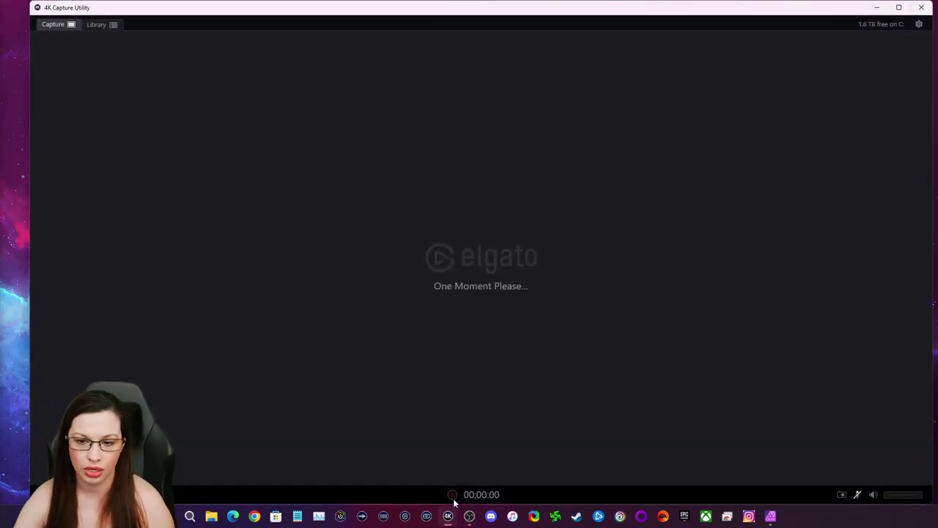
pyautogui.click(919, 25)
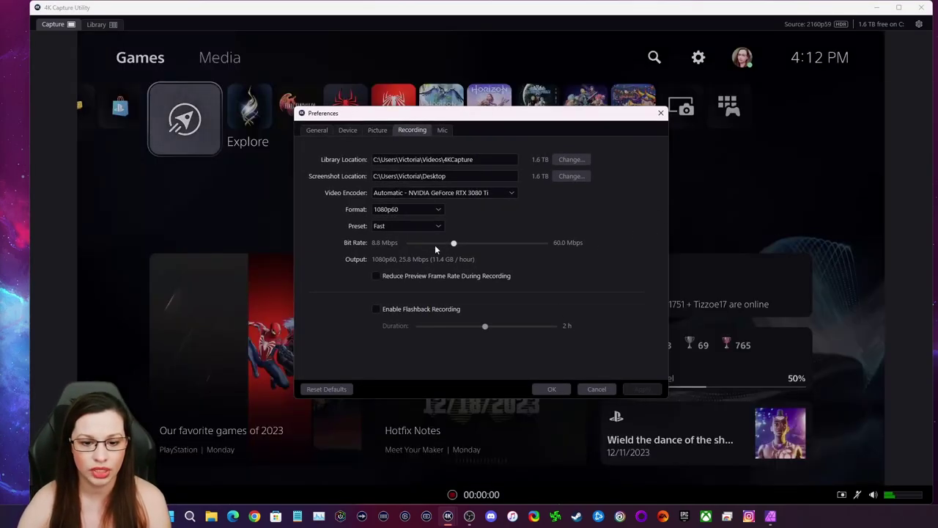
pyautogui.click(436, 210)
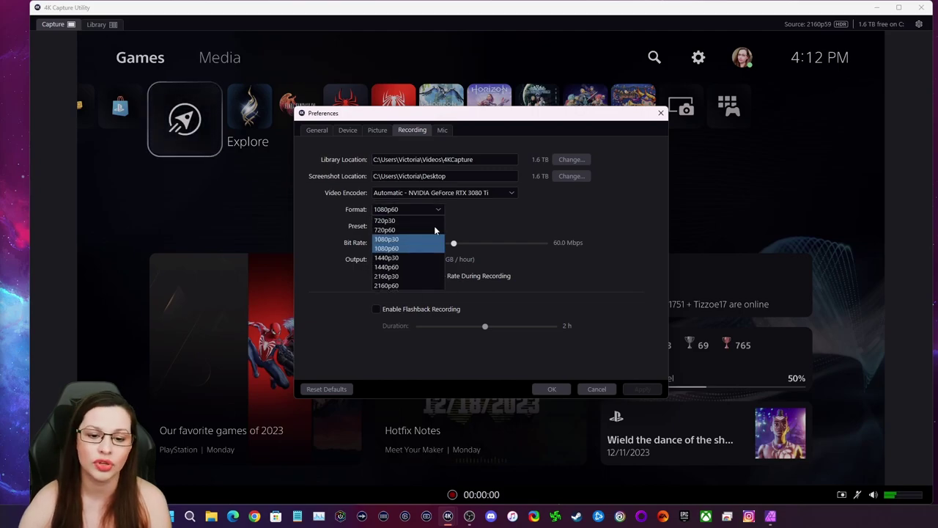
pyautogui.click(438, 285)
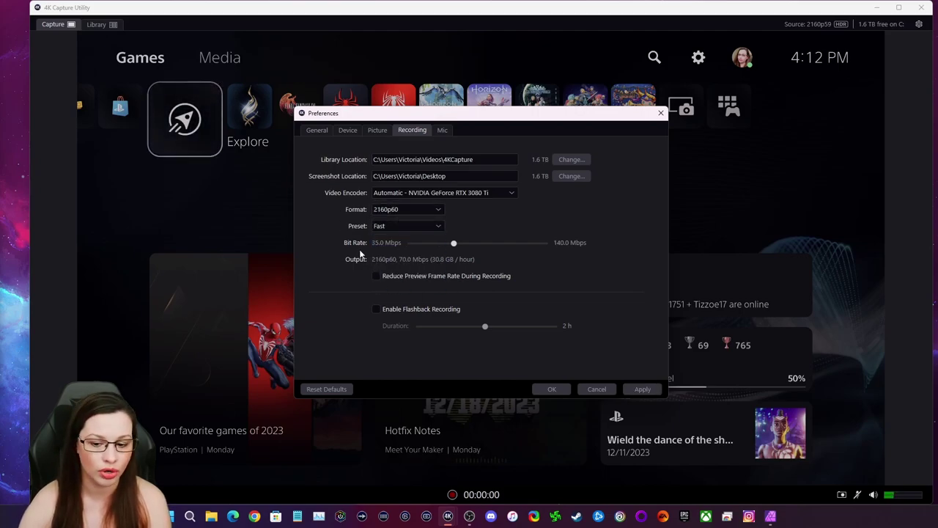
pyautogui.click(642, 388)
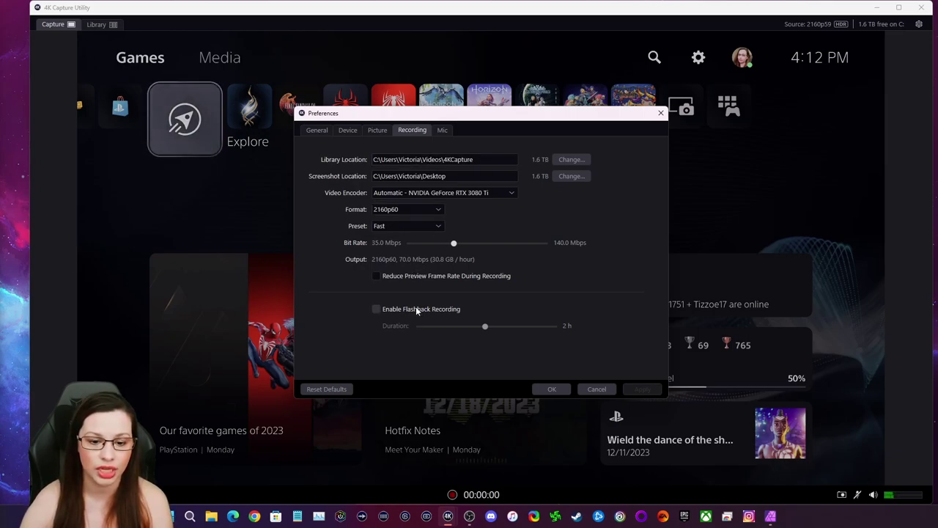
pyautogui.moveTo(415, 312)
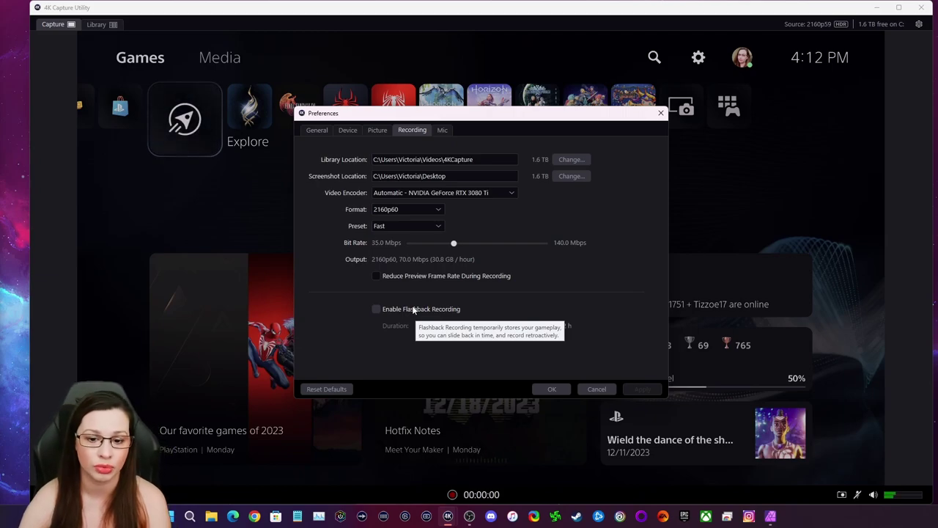
# In the device preferences, disable HDR tonemapping on device when closing software, leave Use HDR Tonemapping on Device off, and apply.
pyautogui.click(356, 129)
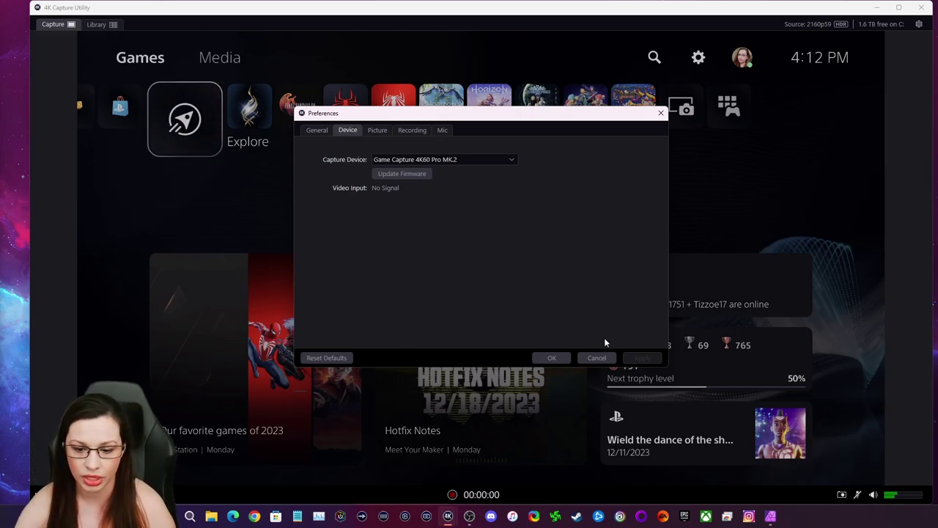
pyautogui.click(595, 358)
pyautogui.click(919, 25)
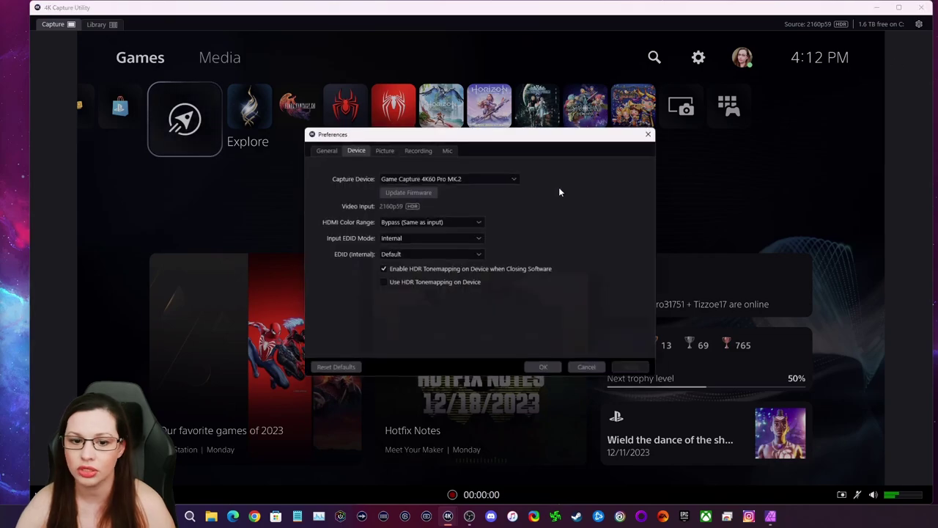
pyautogui.click(381, 270)
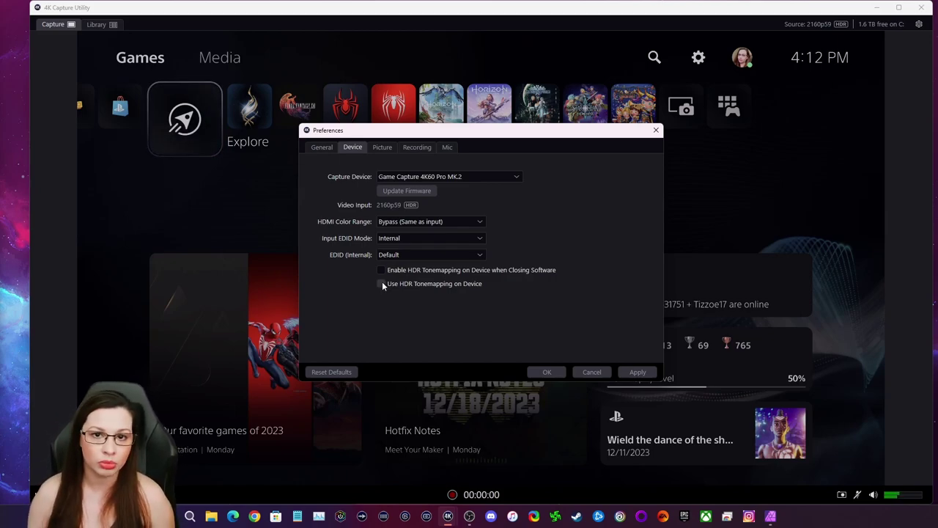
pyautogui.click(381, 270)
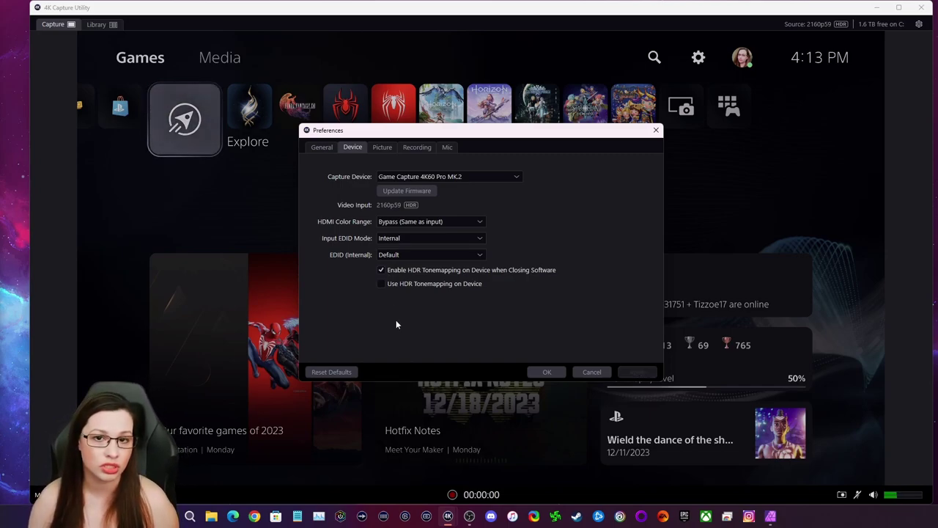
pyautogui.click(381, 271)
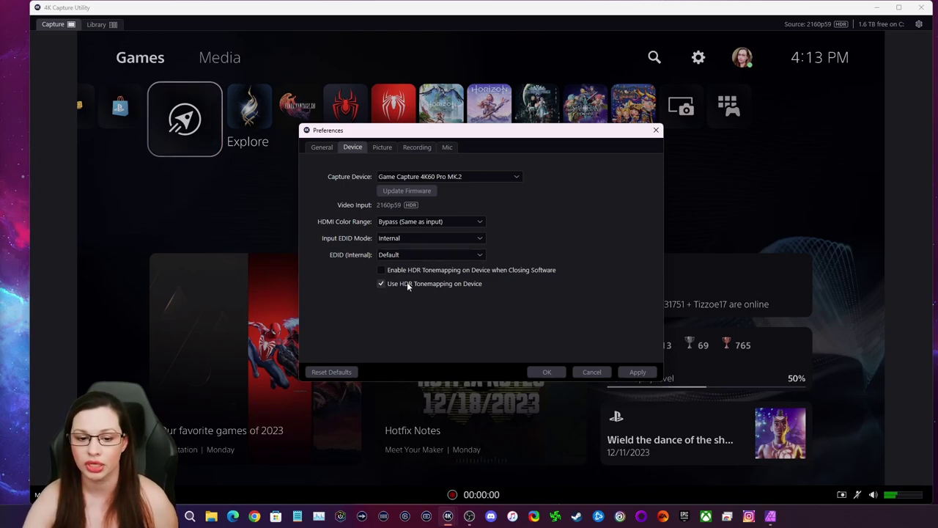
pyautogui.click(623, 371)
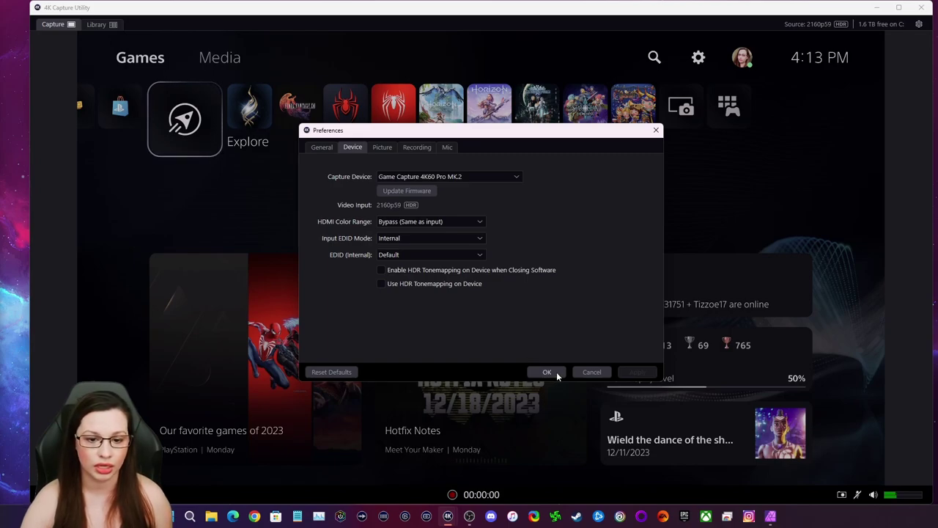
# Choose Bypass (Same as input) as the HDMI color range and confirm the device preferences.
pyautogui.click(452, 237)
pyautogui.click(453, 237)
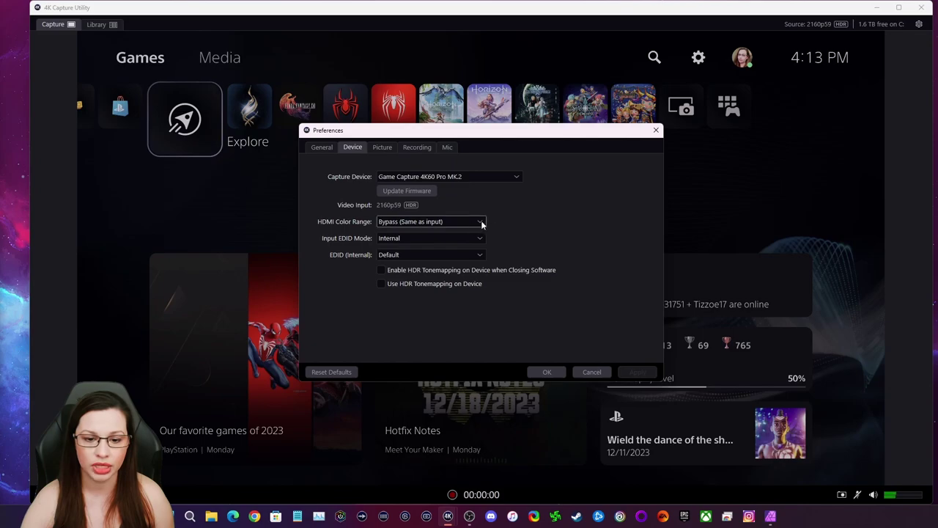
pyautogui.click(478, 221)
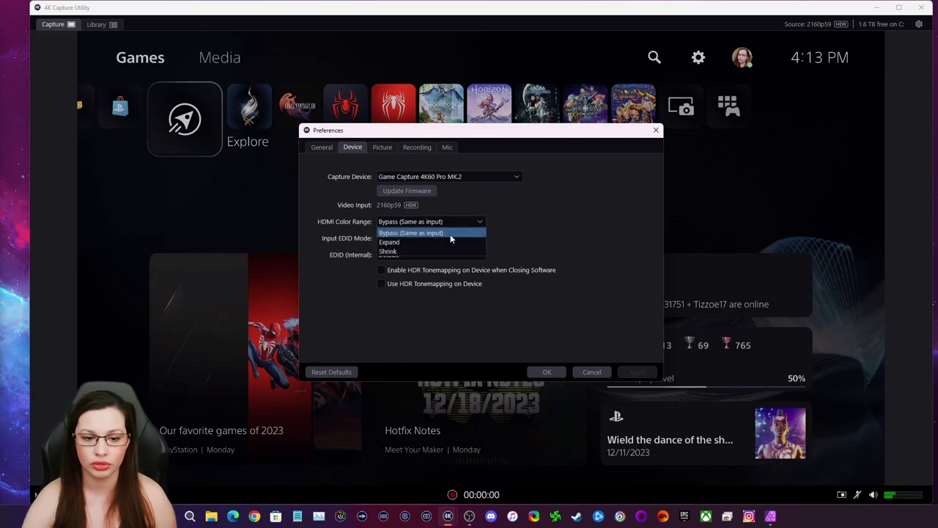
pyautogui.click(450, 234)
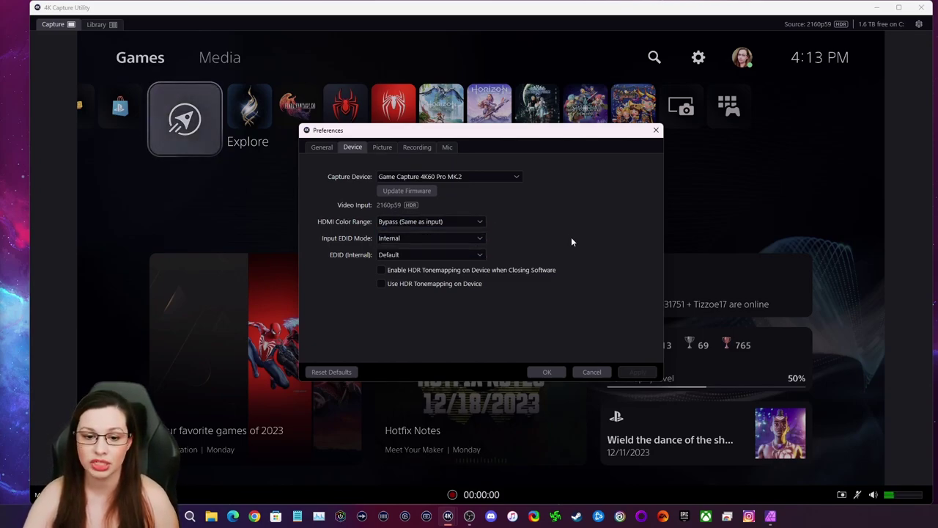
pyautogui.click(549, 373)
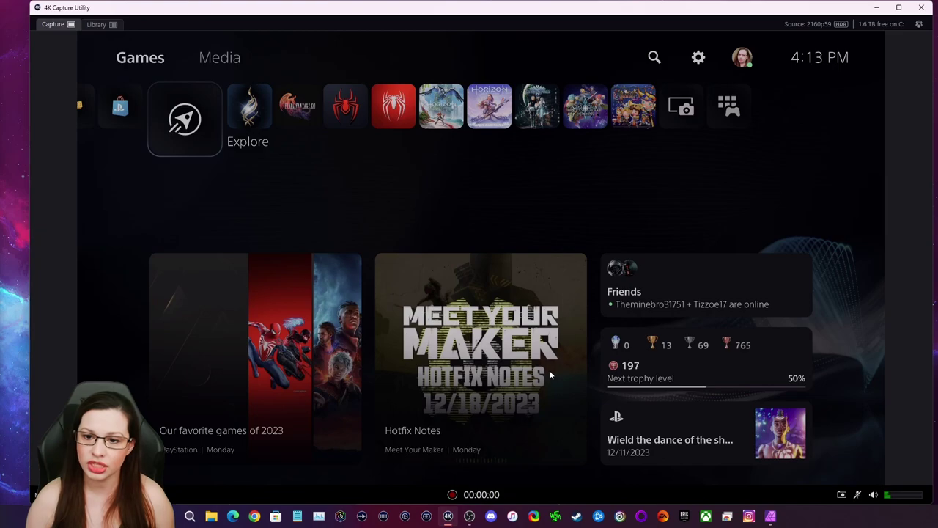
# Close 4K Capture Utility and, in OBS, hide and reshow the 4K60Pro source in the vertical sources.
pyautogui.click(921, 7)
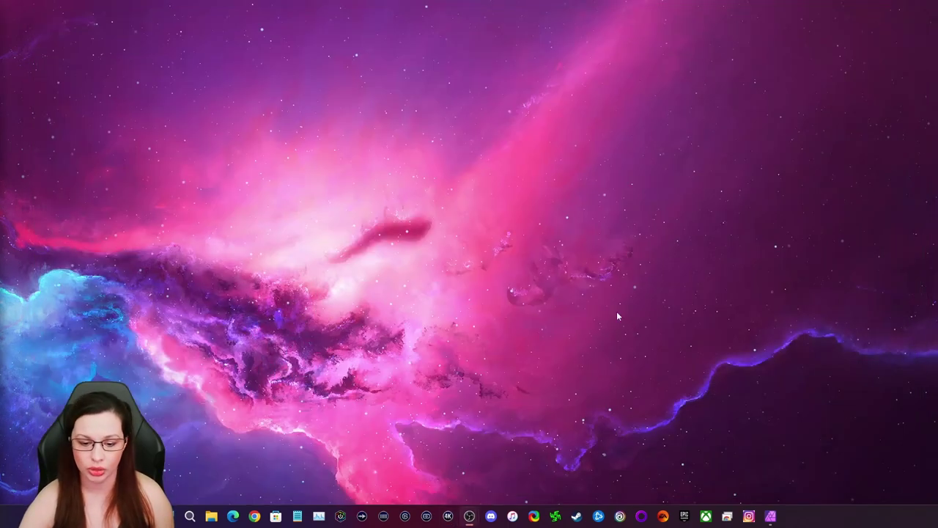
pyautogui.click(469, 516)
pyautogui.click(496, 474)
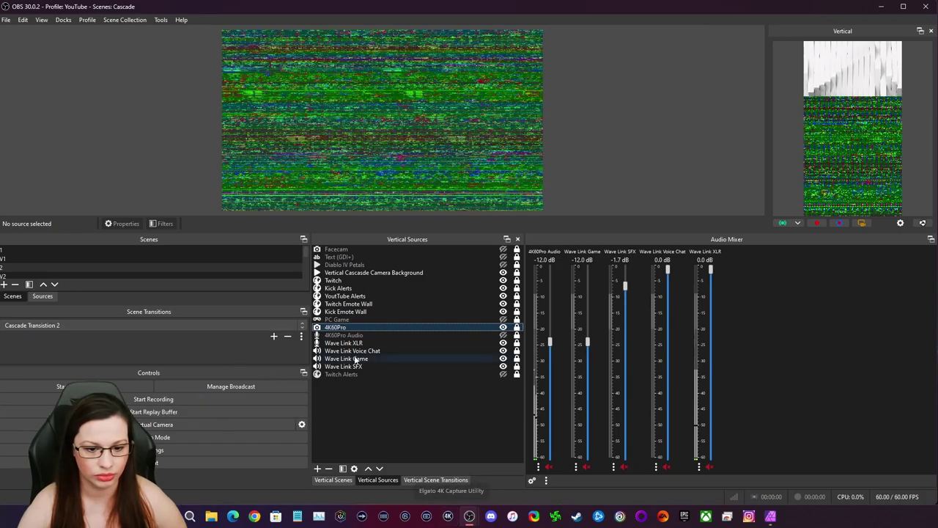
pyautogui.click(503, 327)
pyautogui.click(503, 328)
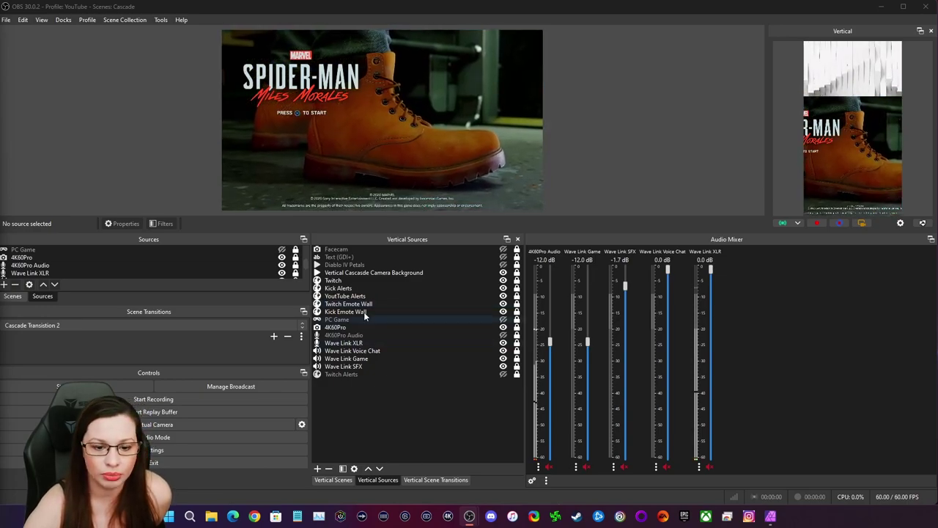
# Open the properties of the vertical 4K60Pro source and set its video format to YUY2.
pyautogui.rightClick(368, 329)
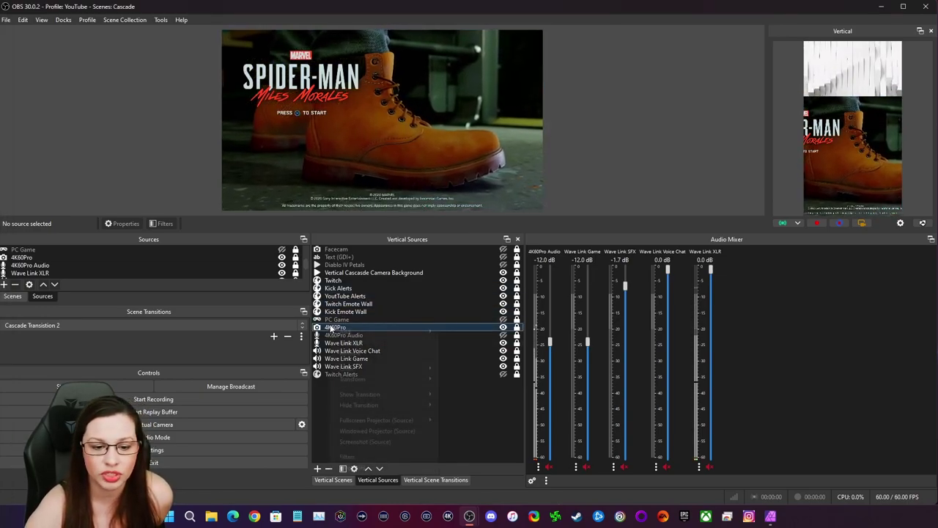
pyautogui.click(370, 468)
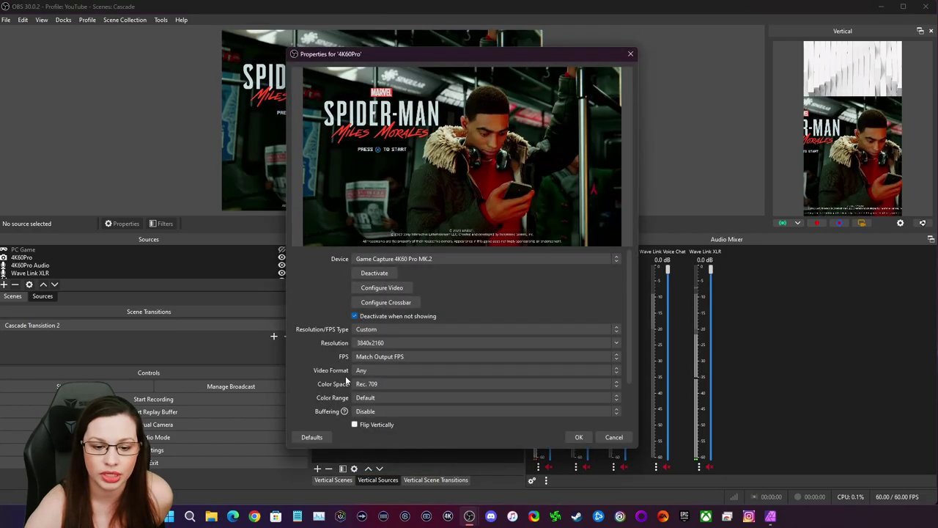
pyautogui.scroll(-3, 344, 337)
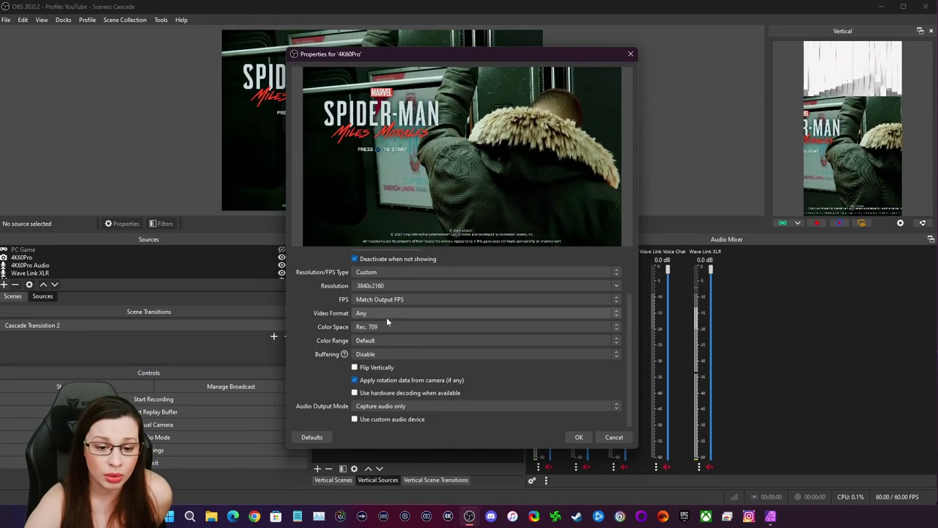
pyautogui.click(387, 313)
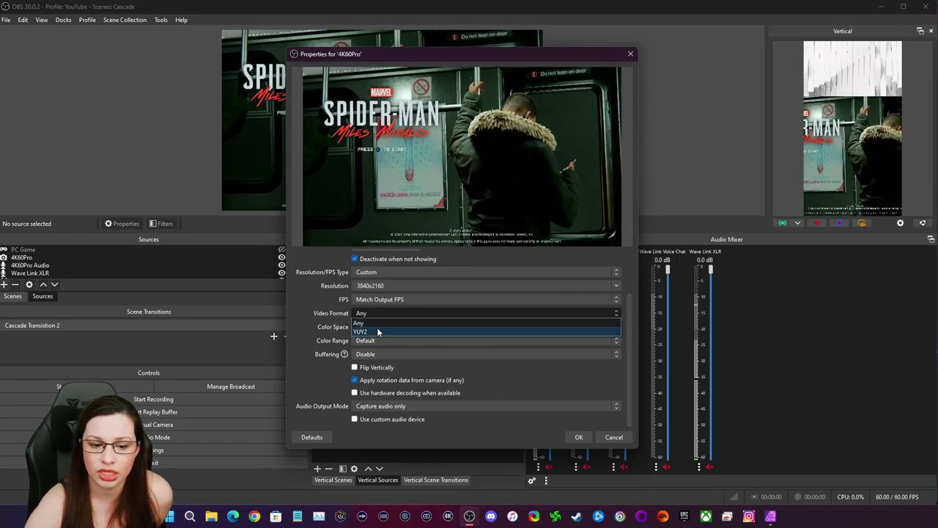
pyautogui.click(377, 331)
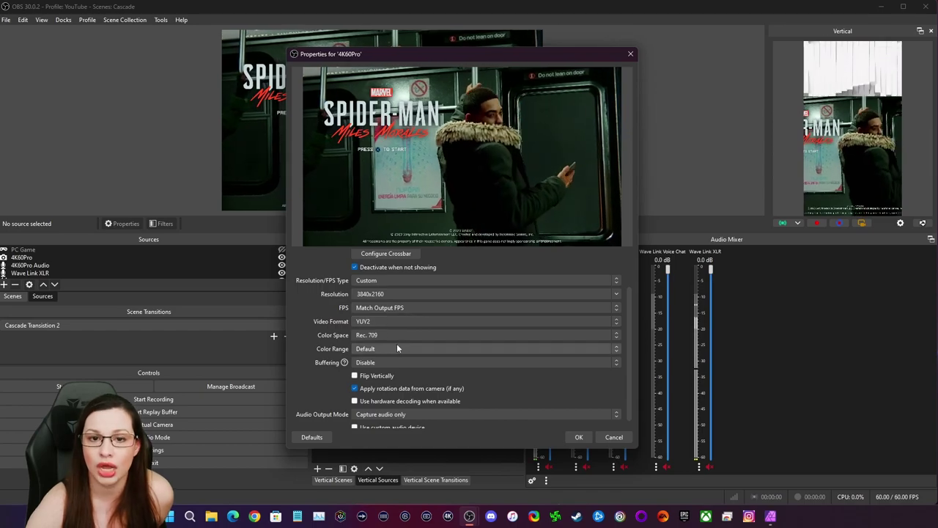
# Try the Rec. 2100 (PQ) color space, settle on Rec. 2100 (HLG) instead, and confirm the source properties.
pyautogui.click(380, 334)
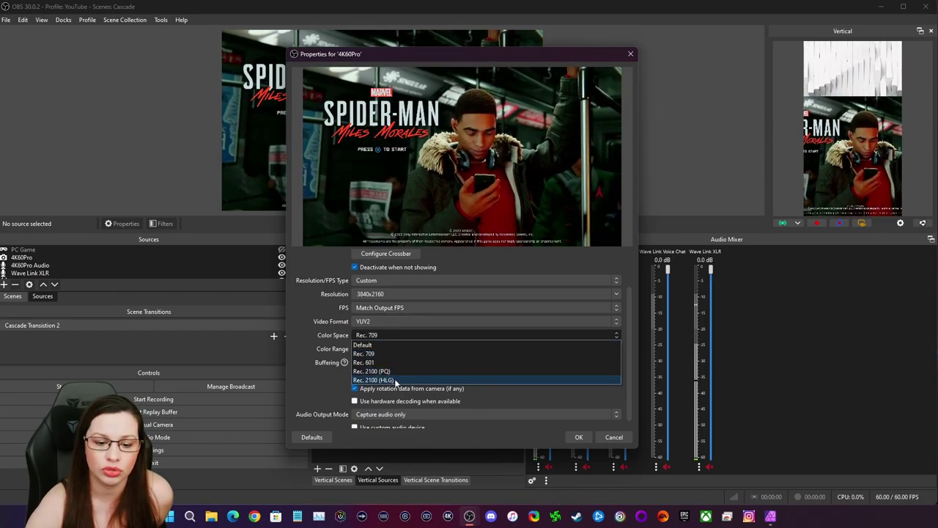
pyautogui.click(394, 372)
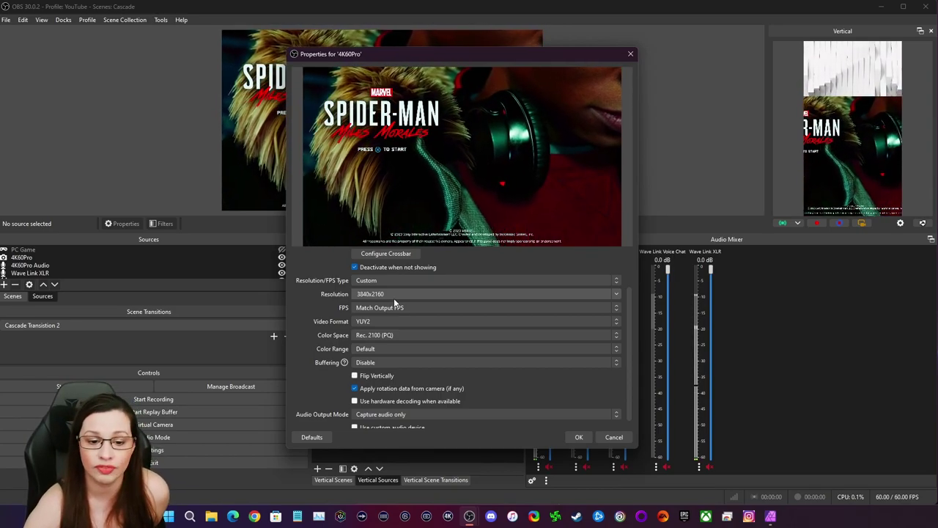
pyautogui.click(387, 335)
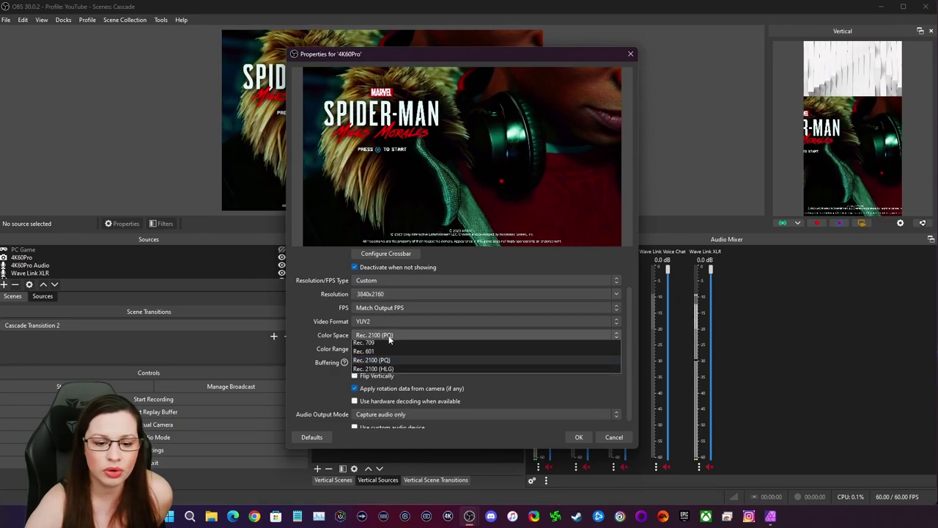
pyautogui.click(388, 379)
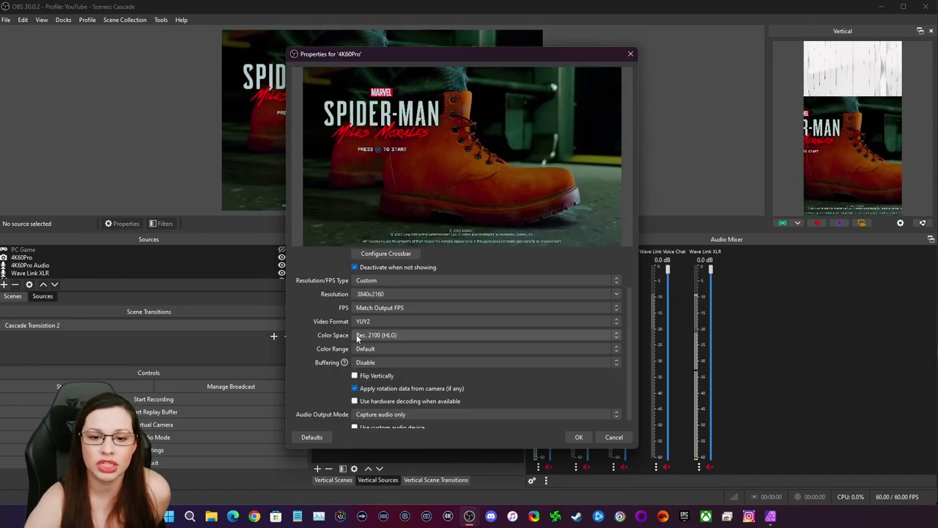
pyautogui.click(579, 437)
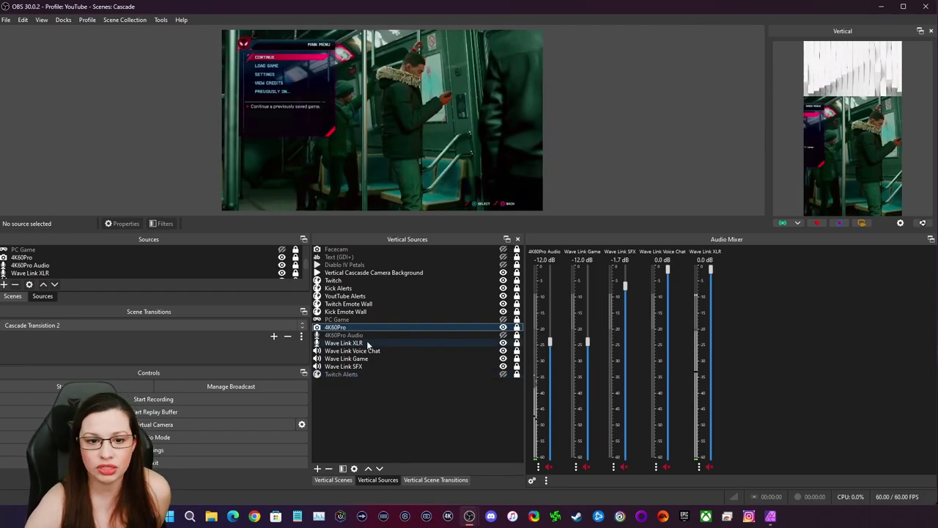
# In the vertical 4K60Pro source's properties, set the color space to Rec. 709 and the video format to Any, and confirm.
pyautogui.rightClick(434, 327)
pyautogui.click(460, 470)
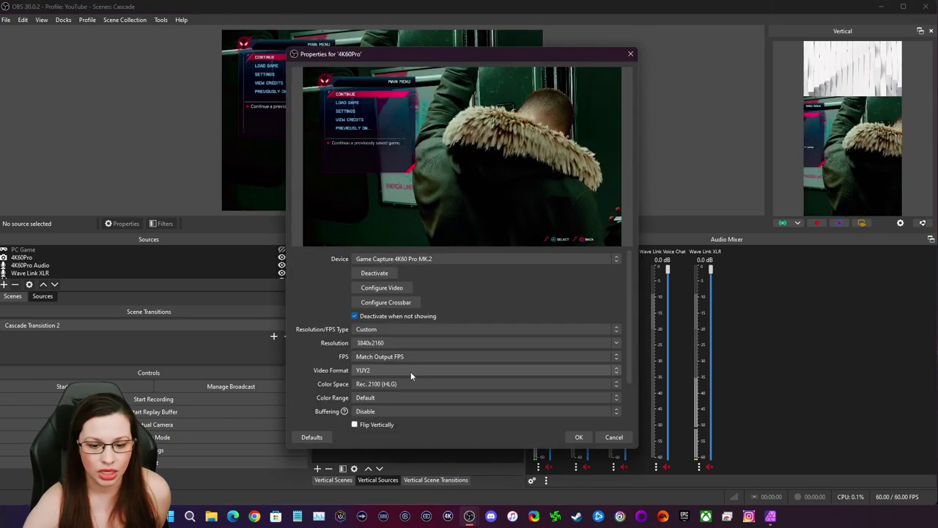
pyautogui.click(411, 384)
pyautogui.click(389, 401)
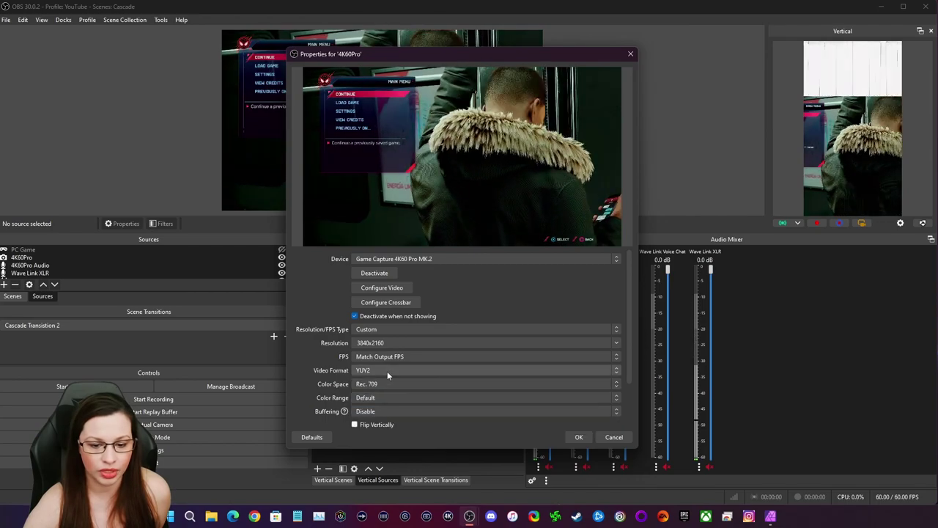
pyautogui.click(387, 372)
pyautogui.click(380, 381)
pyautogui.click(576, 435)
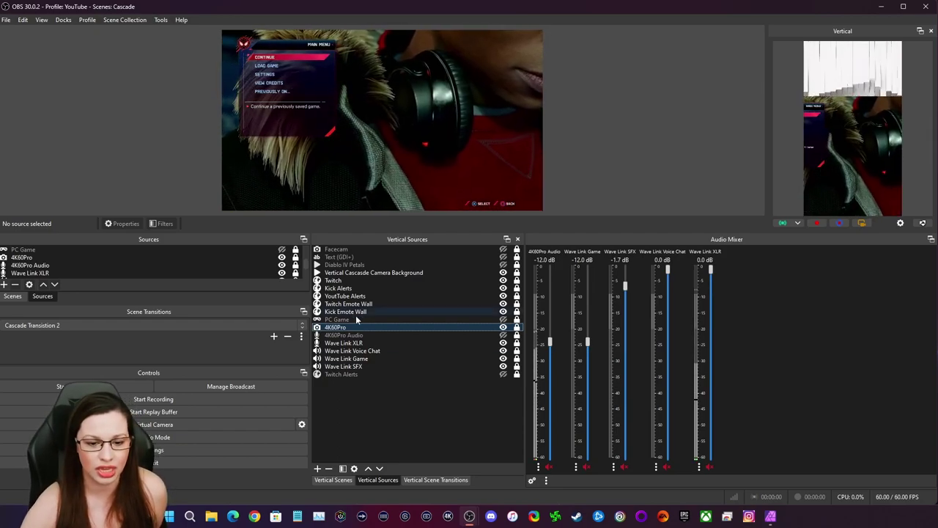
# Reopen the vertical 4K60Pro source's properties, review the available color spaces, and cancel without changing anything.
pyautogui.rightClick(354, 328)
pyautogui.click(370, 468)
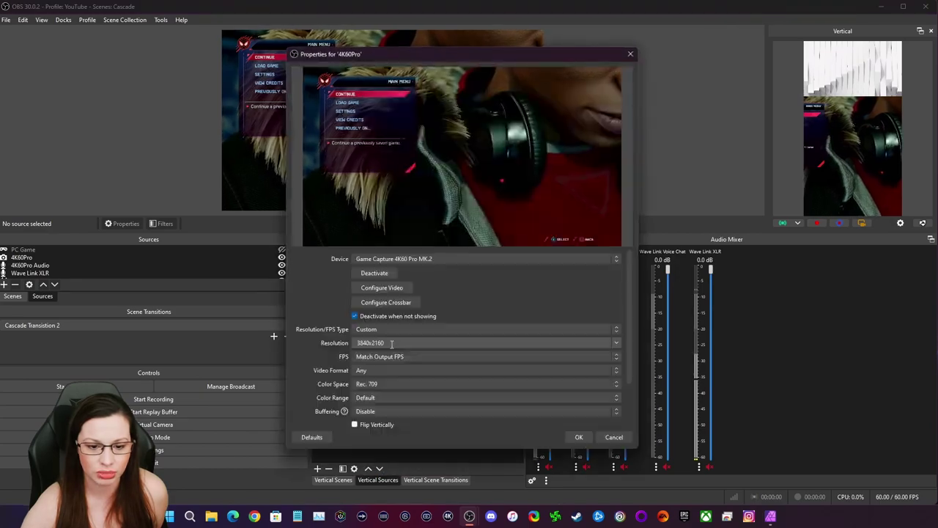
pyautogui.click(386, 386)
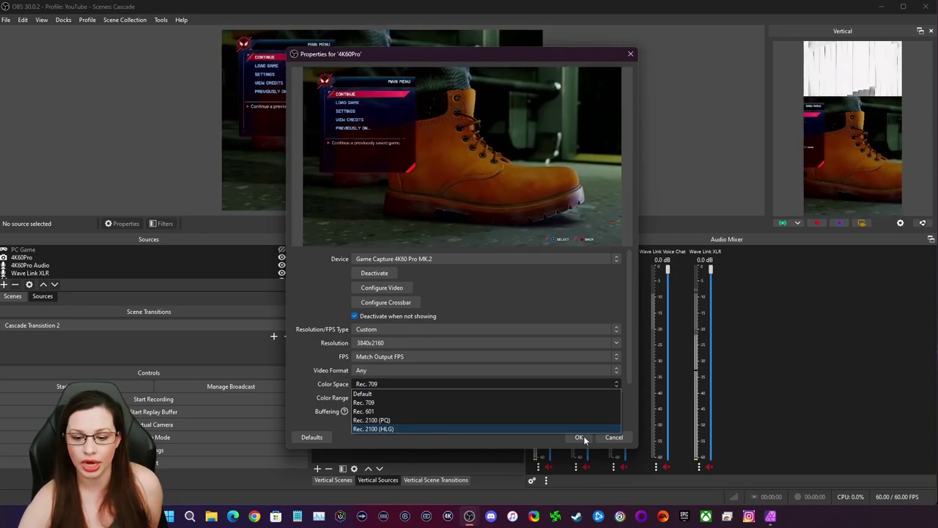
pyautogui.click(498, 445)
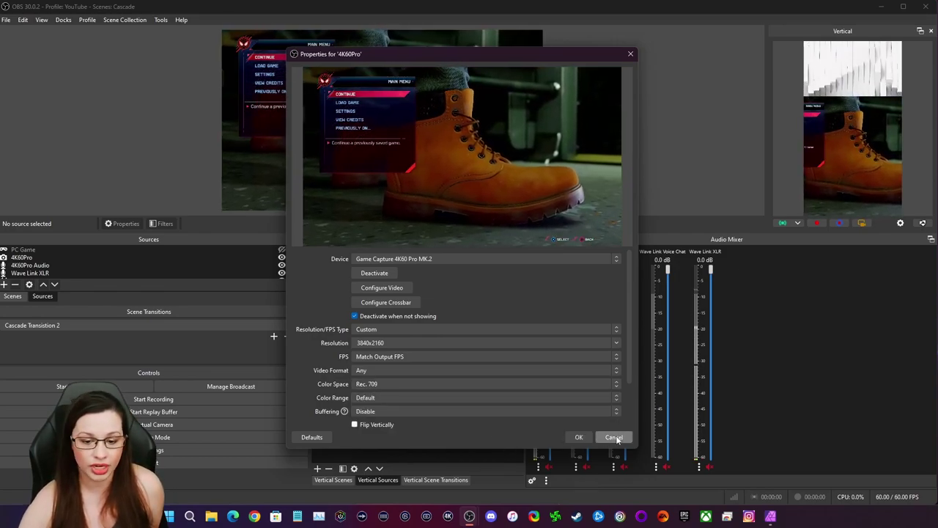
pyautogui.click(627, 437)
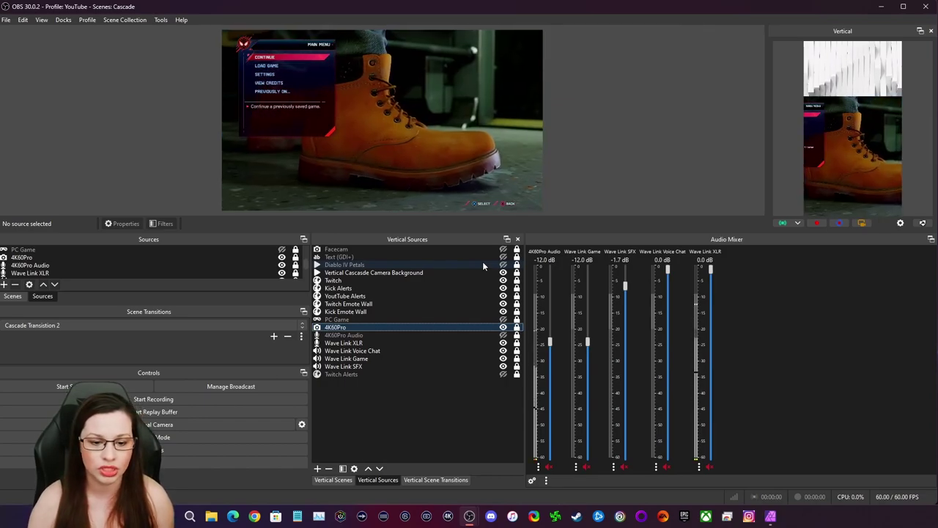
# Add an Apply LUT effect filter with its default name to the vertical 4K60Pro source.
pyautogui.rightClick(364, 326)
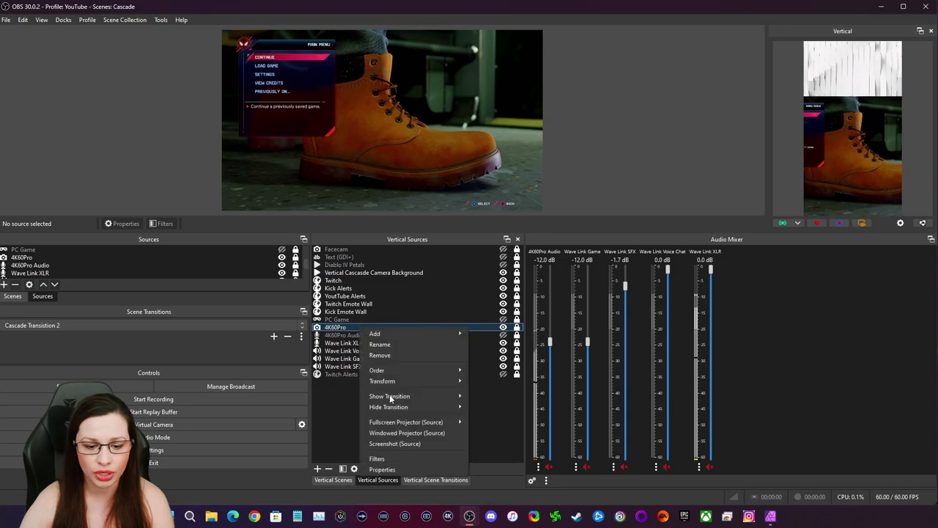
pyautogui.click(398, 459)
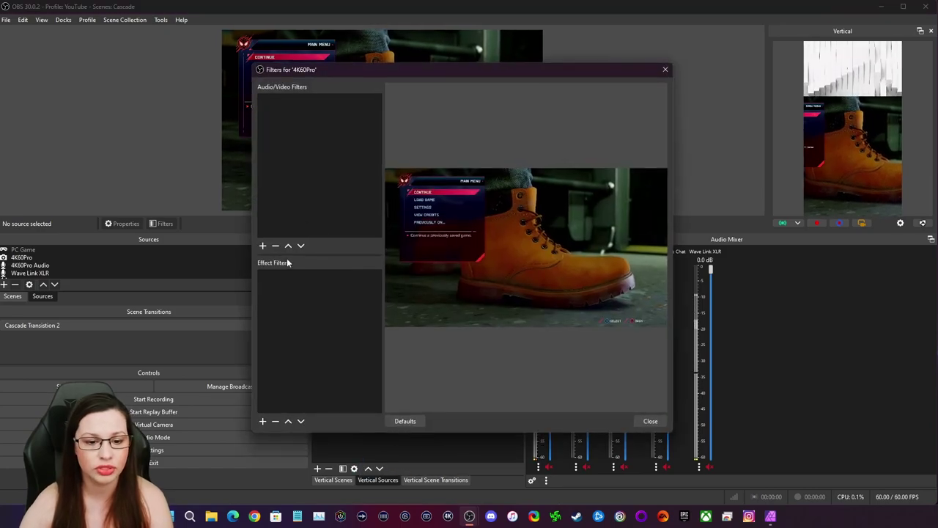
pyautogui.click(263, 422)
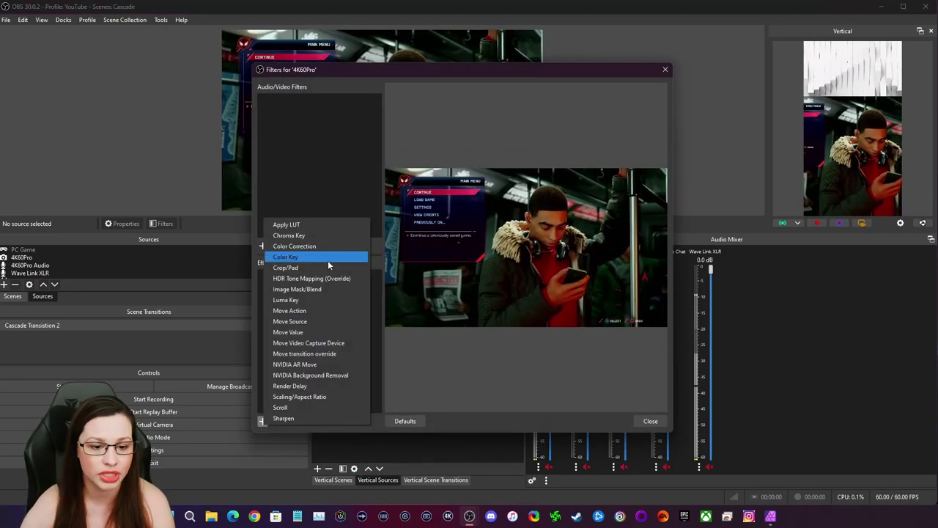
pyautogui.click(296, 225)
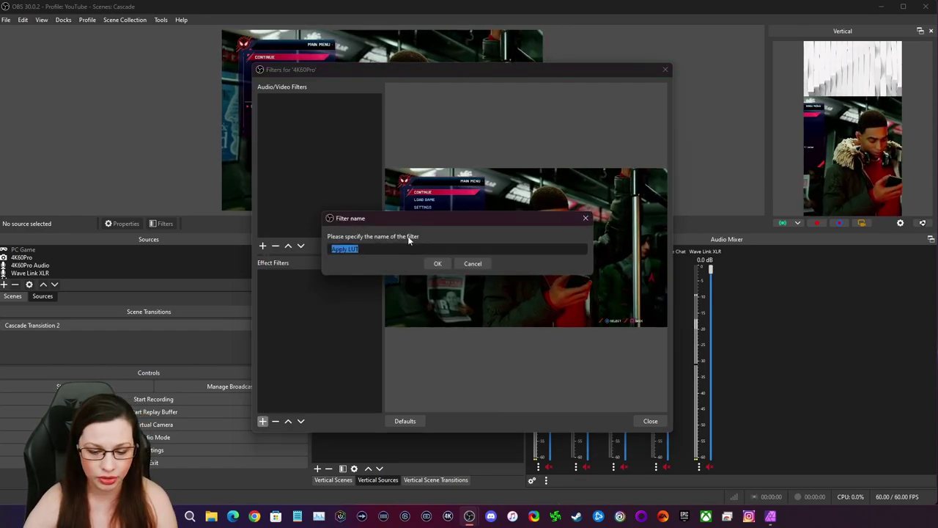
pyautogui.click(437, 266)
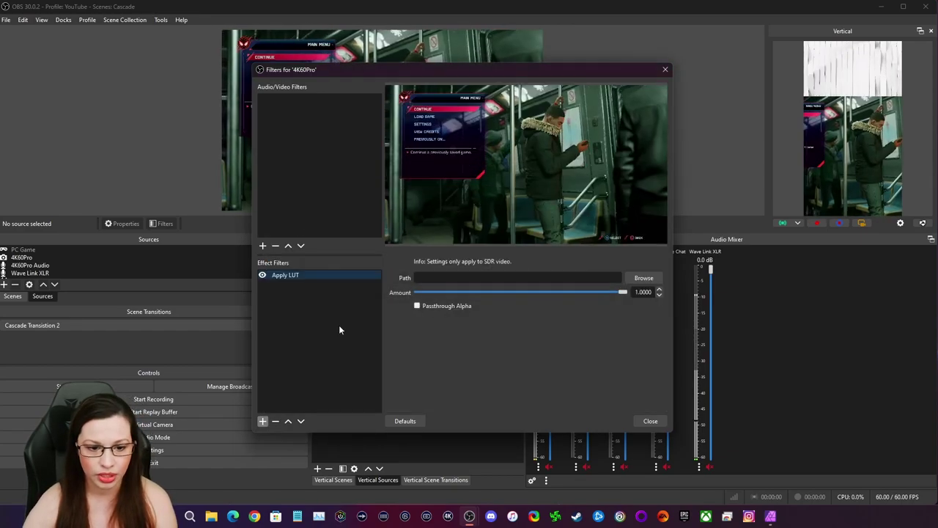
# Load Spiderman Miles Morales.cube from the Desktop into the Apply LUT filter and close the filters.
pyautogui.click(645, 274)
pyautogui.click(294, 207)
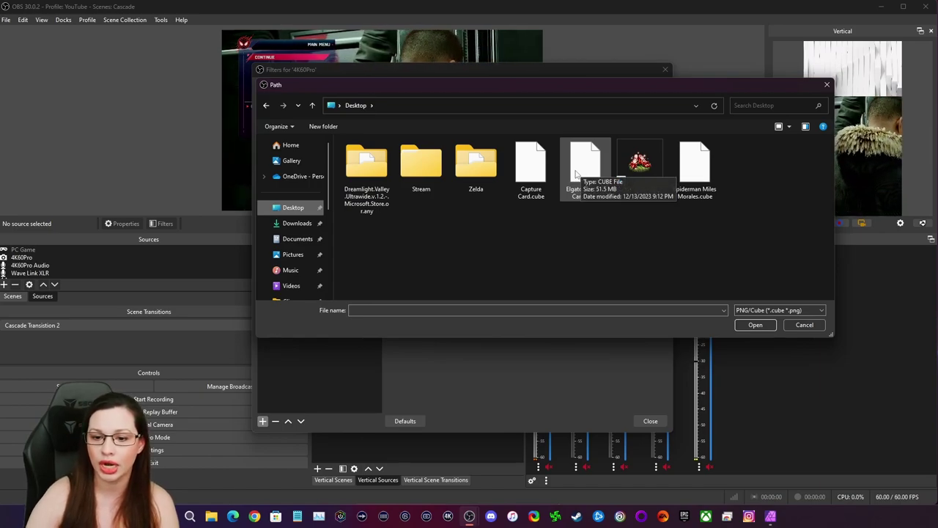
pyautogui.click(699, 170)
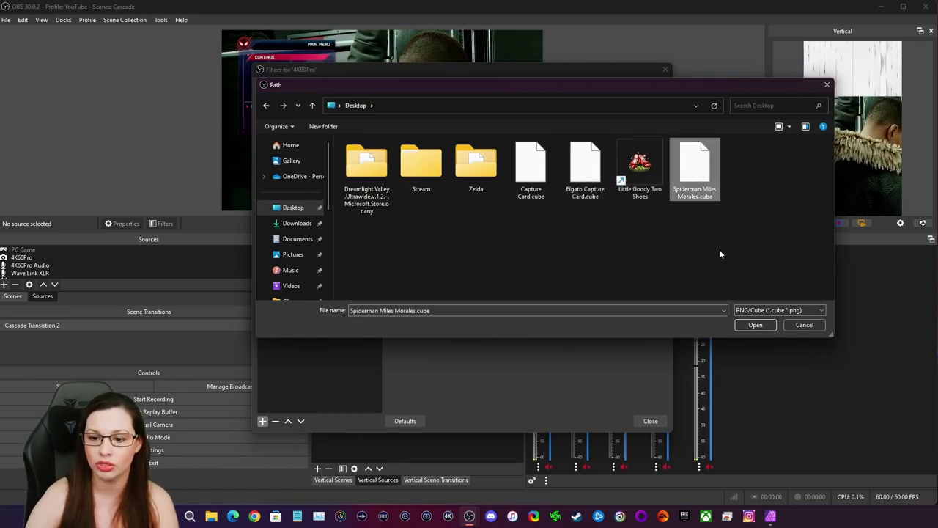
pyautogui.click(756, 325)
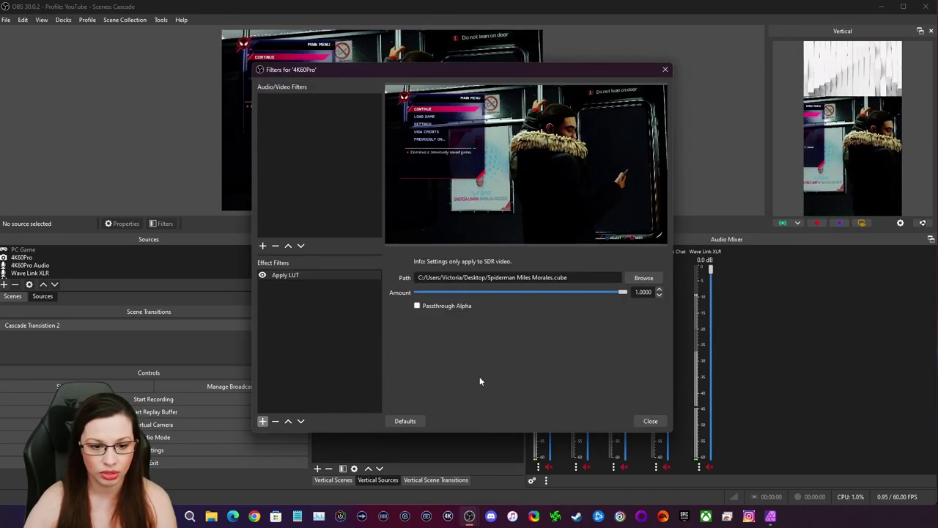
pyautogui.click(649, 420)
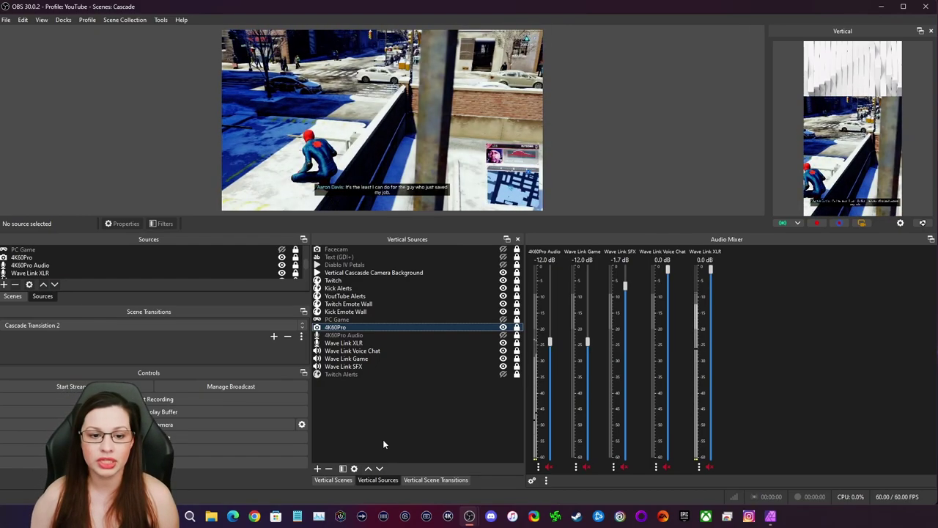
# Disable the Apply LUT filter on the vertical 4K60Pro source and close the filters.
pyautogui.rightClick(362, 327)
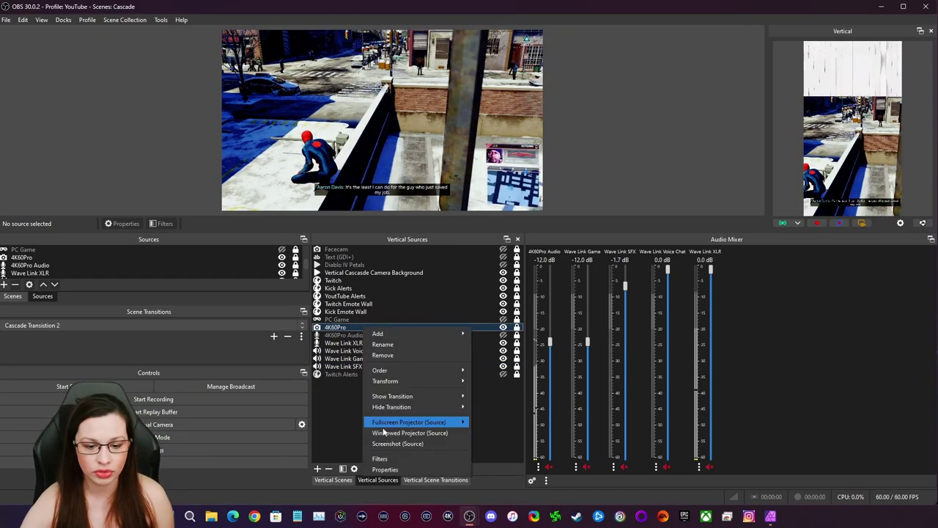
pyautogui.click(381, 458)
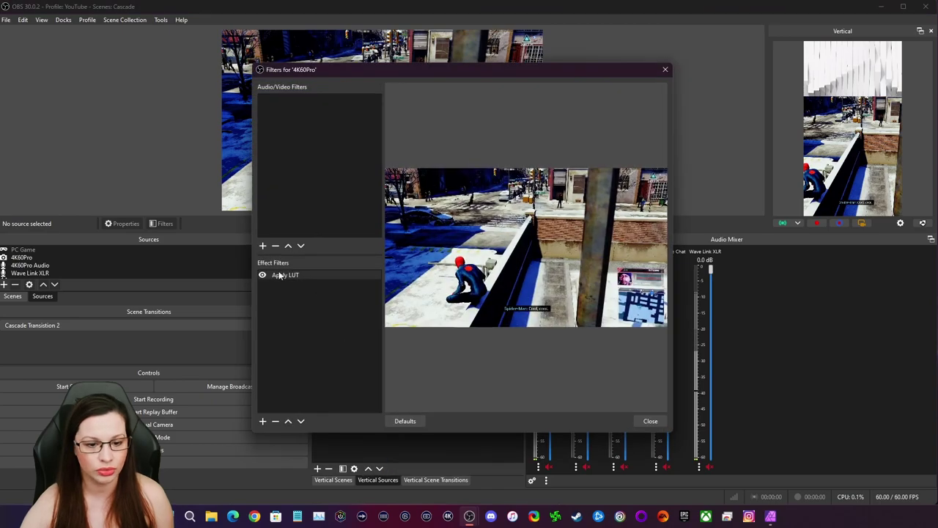
pyautogui.click(262, 275)
pyautogui.click(650, 420)
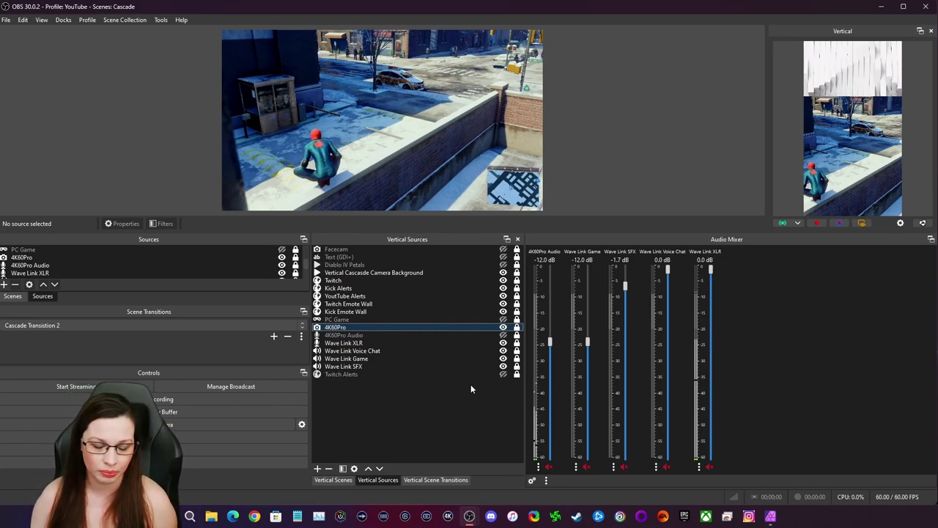
# Compare the 4K60Pro picture with the Apply LUT filter on and off, leave the filter disabled, and close the filters.
pyautogui.rightClick(429, 329)
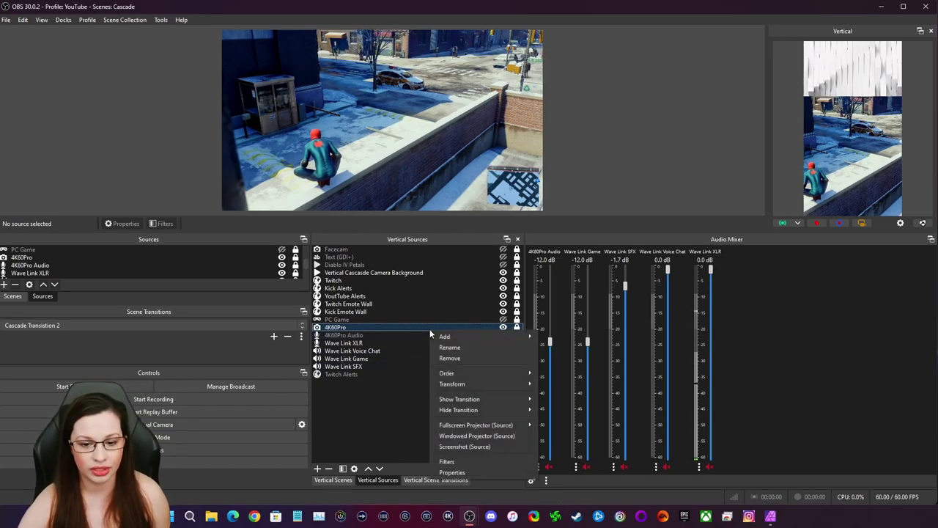
pyautogui.click(463, 461)
pyautogui.click(262, 274)
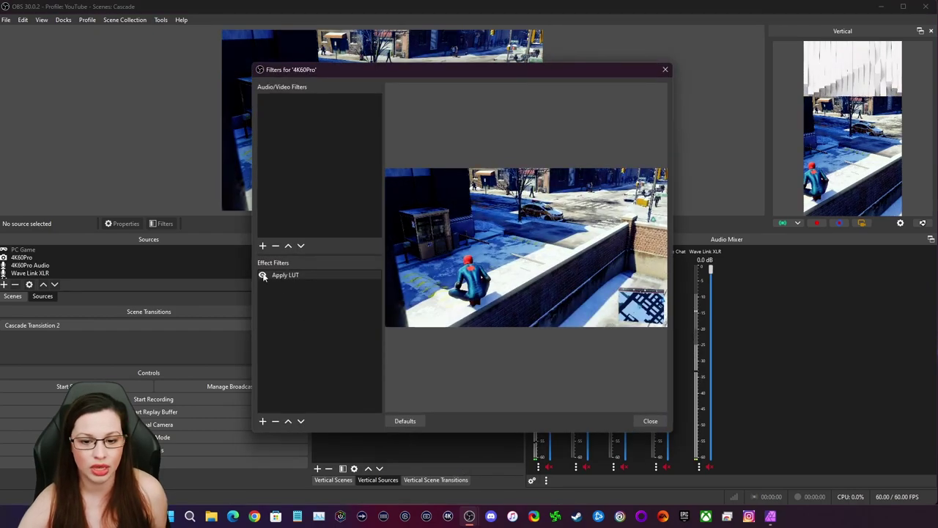
pyautogui.click(262, 275)
pyautogui.click(262, 275)
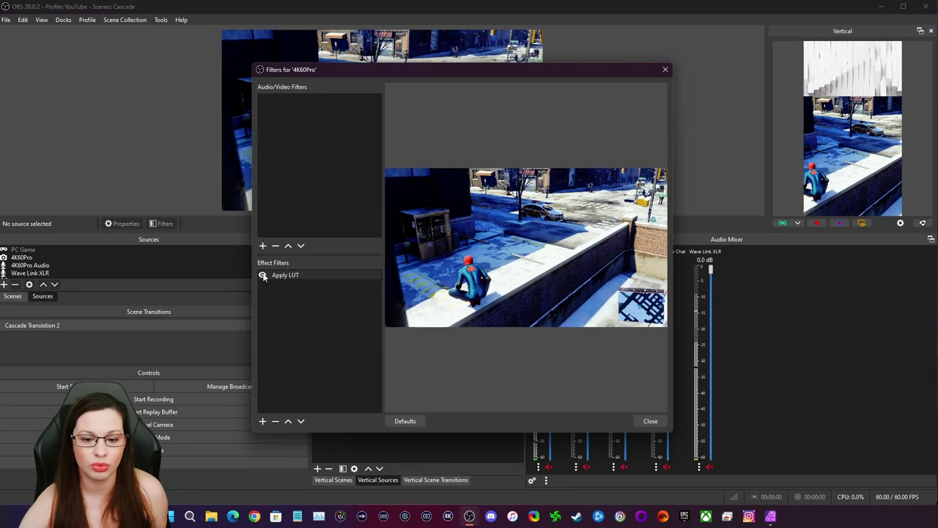
pyautogui.click(262, 275)
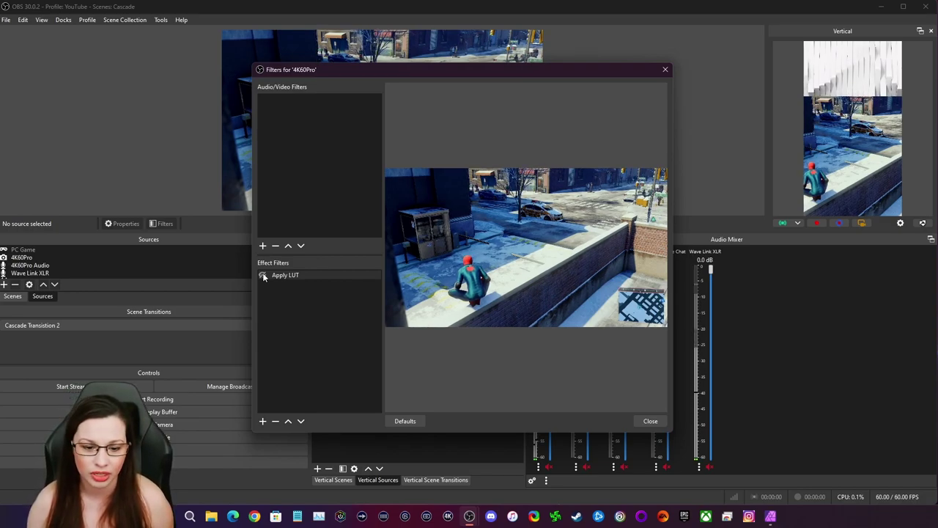
pyautogui.click(650, 421)
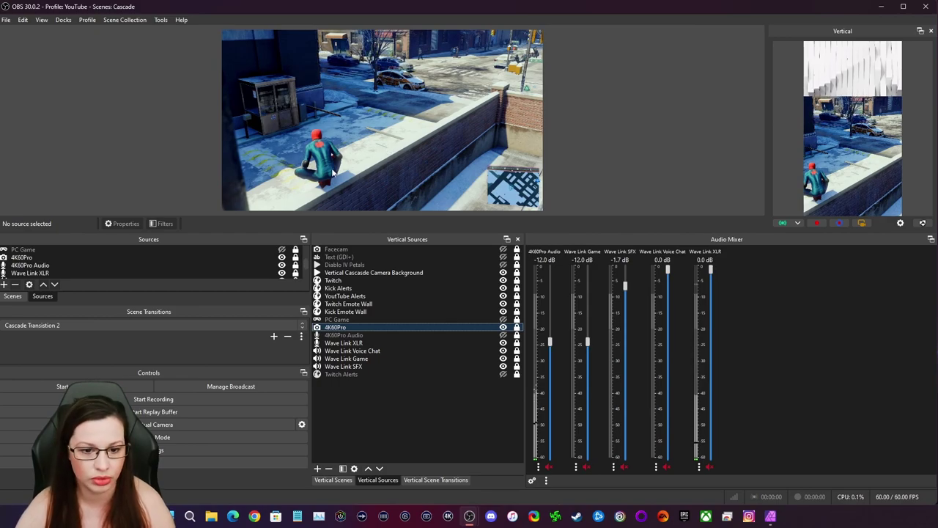
# Capture a screen snip of the game preview and check for the image in File Explorer.
pyautogui.press('super+shift+s')
pyautogui.moveTo(223, 31); pyautogui.dragTo(540, 211)
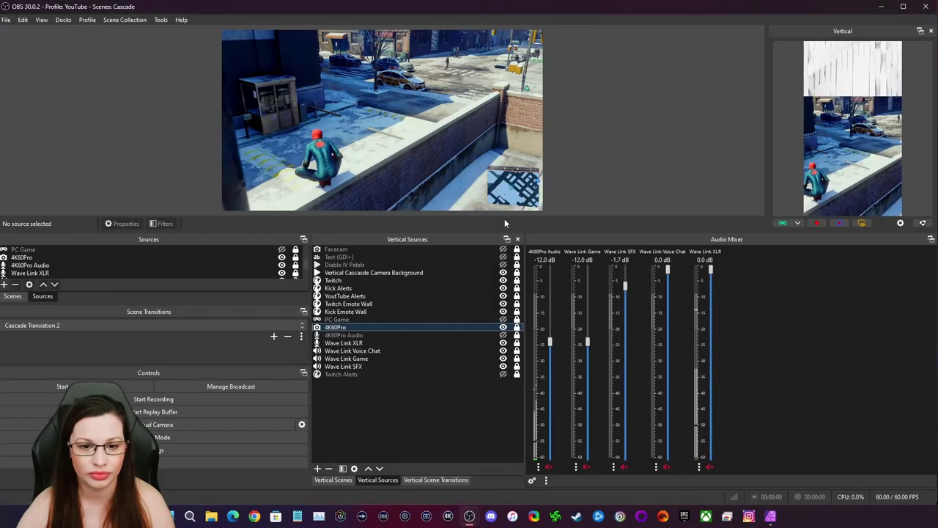
pyautogui.click(211, 518)
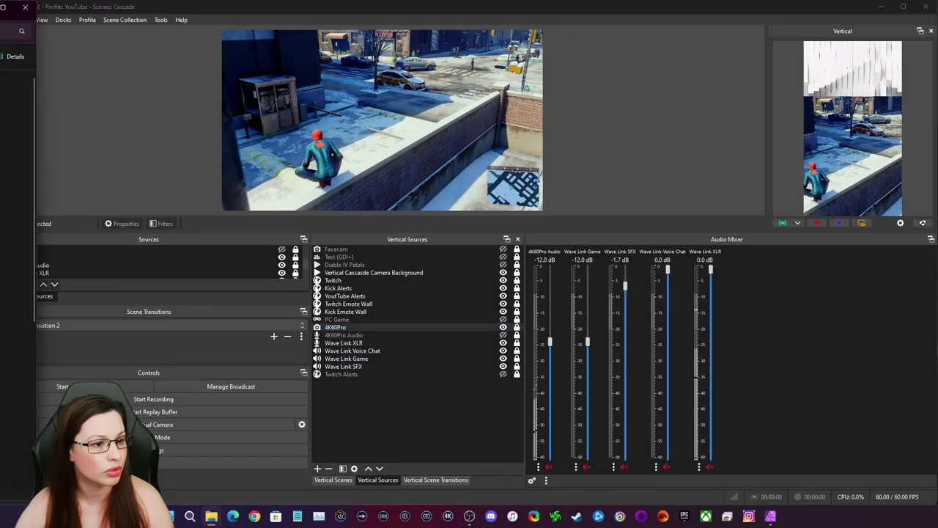
pyautogui.click(36, 214)
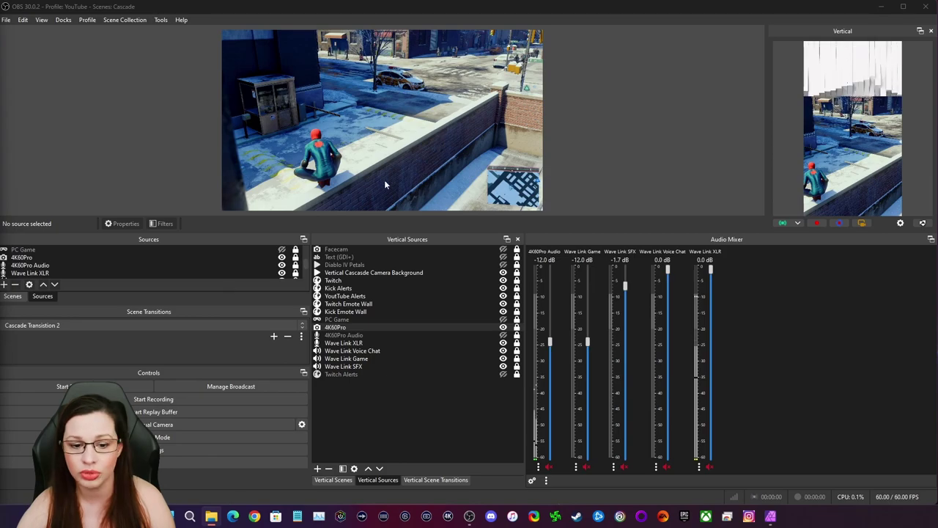
pyautogui.click(881, 5)
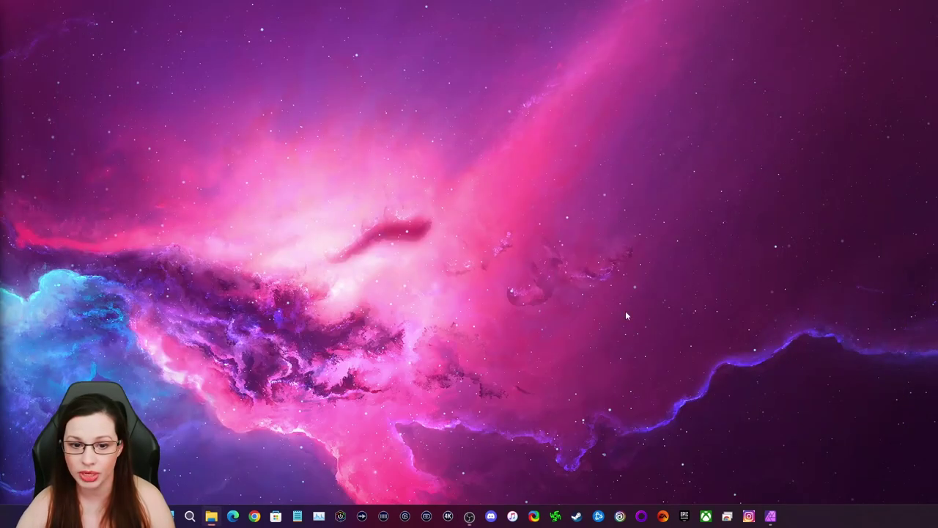
pyautogui.click(772, 516)
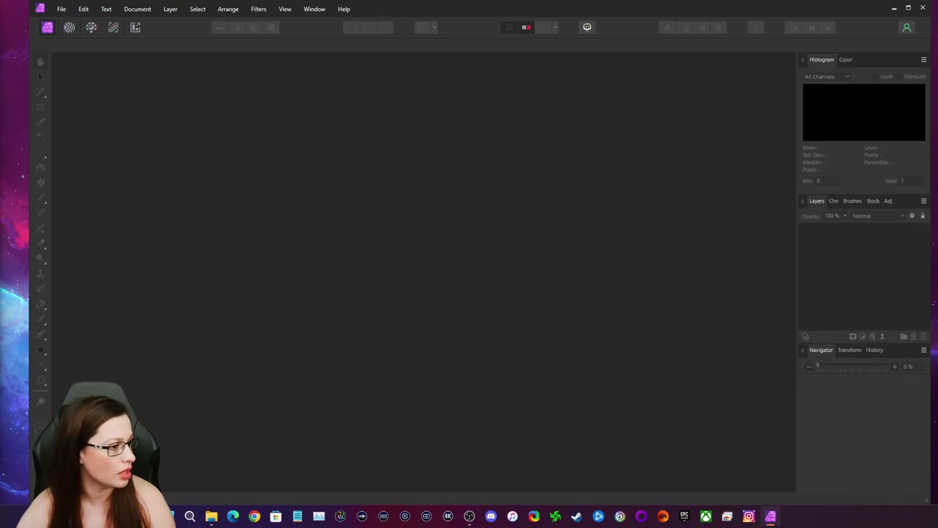
pyautogui.click(61, 8)
pyautogui.click(72, 126)
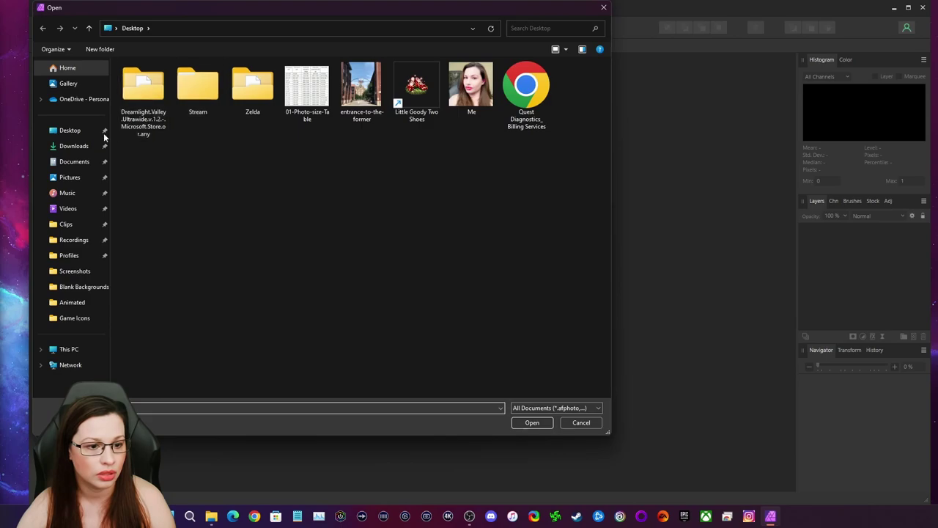
pyautogui.click(72, 178)
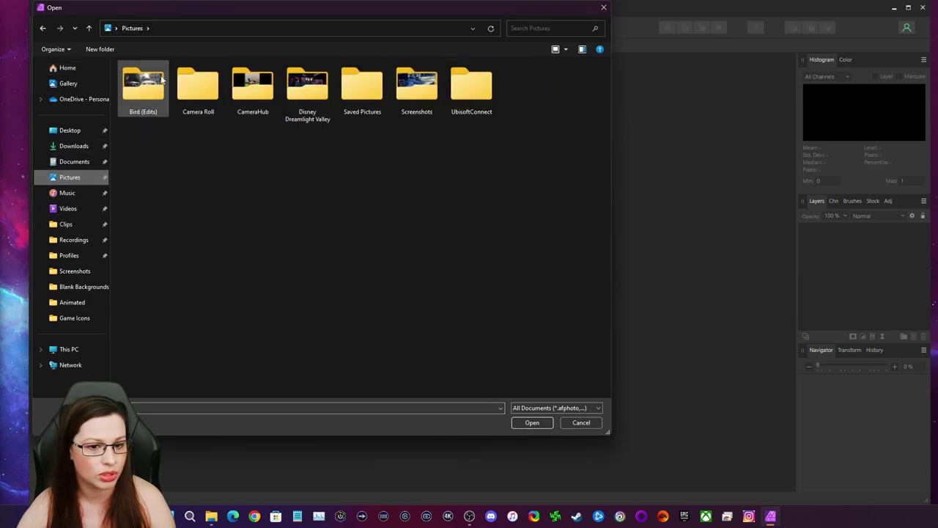
pyautogui.doubleClick(417, 86)
pyautogui.click(255, 168)
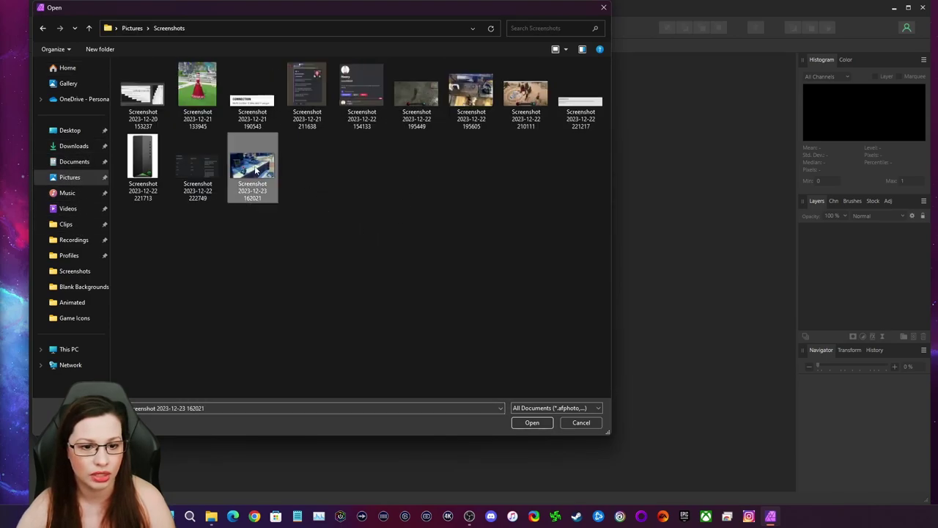
pyautogui.click(532, 422)
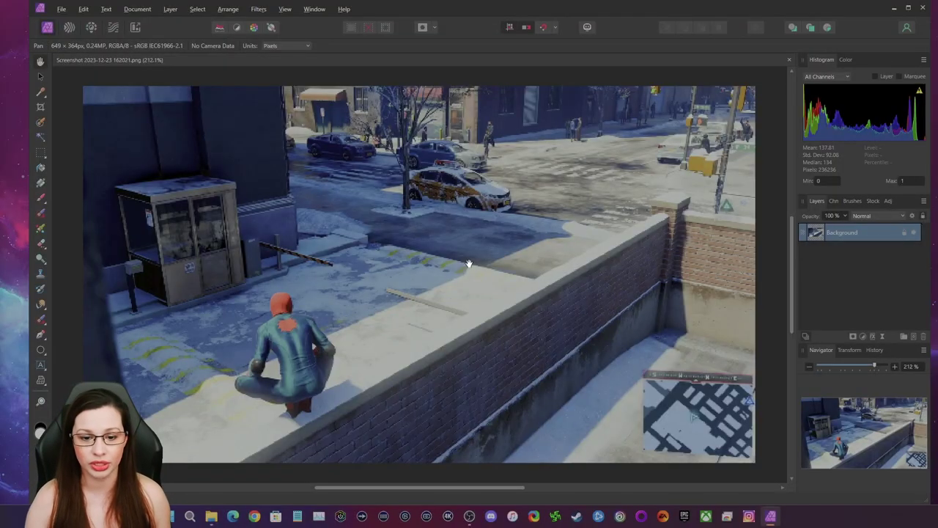
# Add a Selective Color adjustment layer above the Background of the game screenshot.
pyautogui.moveTo(316, 321); pyautogui.dragTo(391, 257)
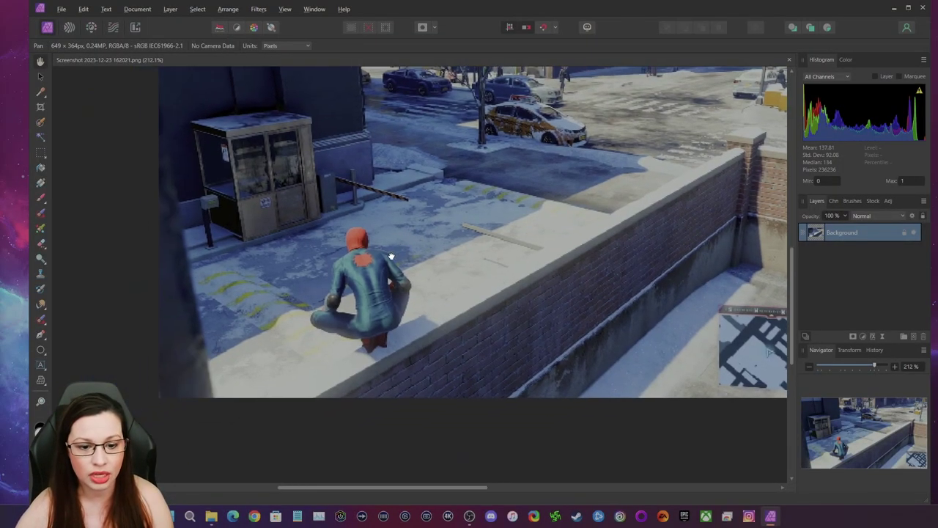
pyautogui.scroll(3, 391, 257)
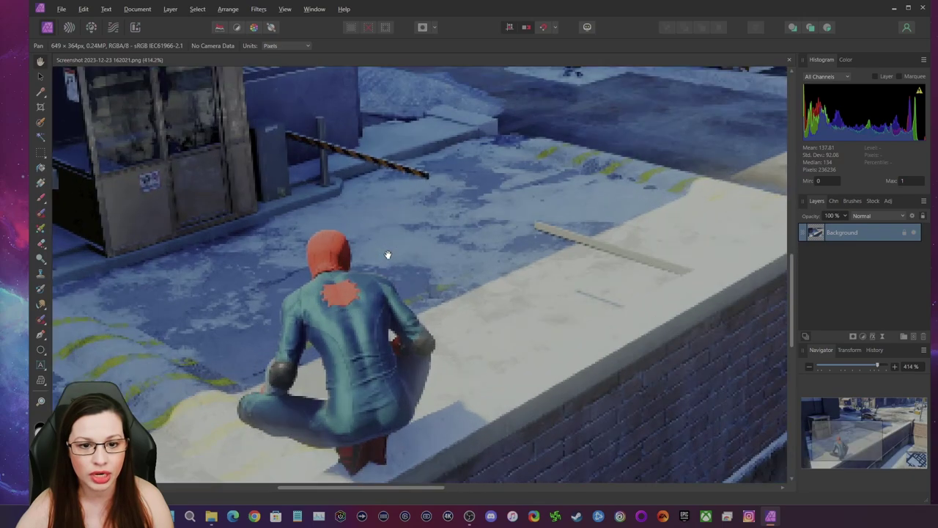
pyautogui.click(863, 337)
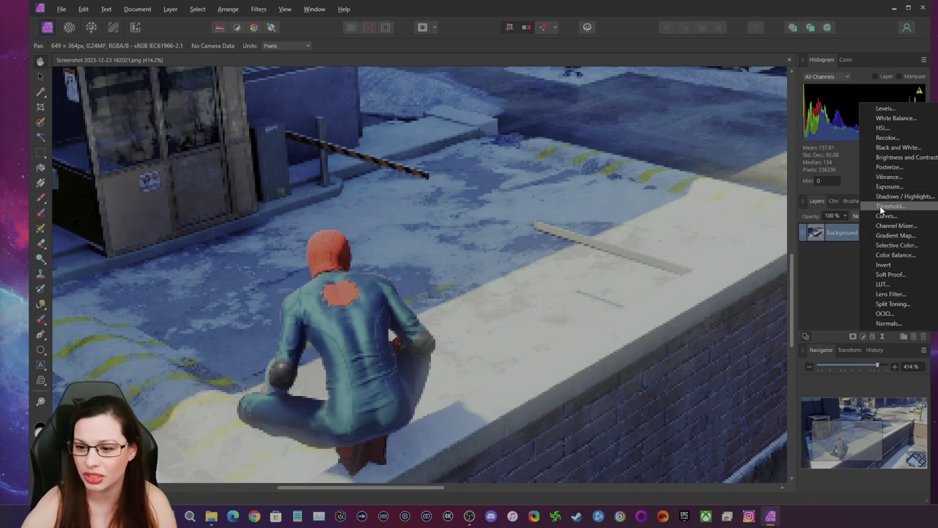
pyautogui.click(893, 244)
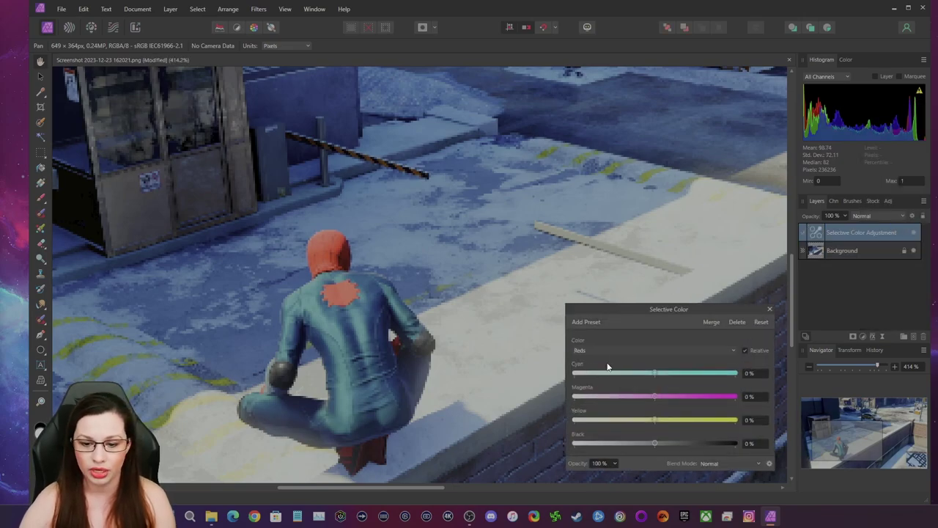
# Set the Reds in the Selective Color adjustment to Cyan 28%, Magenta 41%, Yellow 20% and Black 34%.
pyautogui.moveTo(655, 420); pyautogui.dragTo(671, 444)
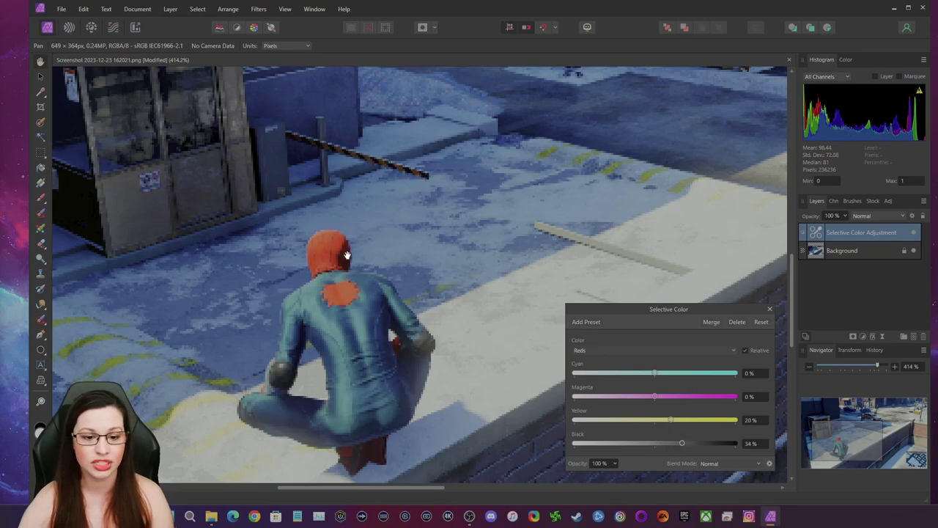
pyautogui.scroll(1, 381, 256)
pyautogui.scroll(3, 381, 257)
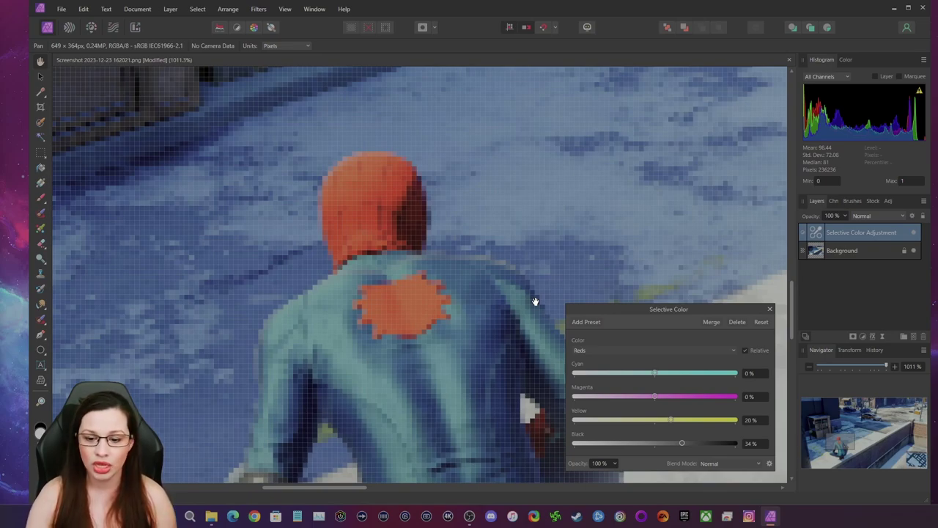
pyautogui.moveTo(650, 373); pyautogui.dragTo(704, 400)
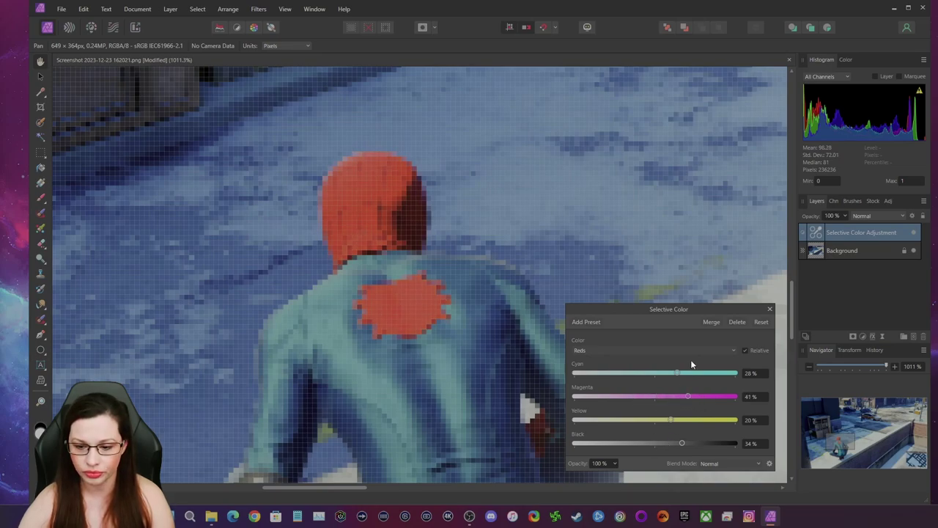
# Switch the Selective Color adjustment to Blues and set Cyan to 47% and Black to 34%.
pyautogui.click(631, 351)
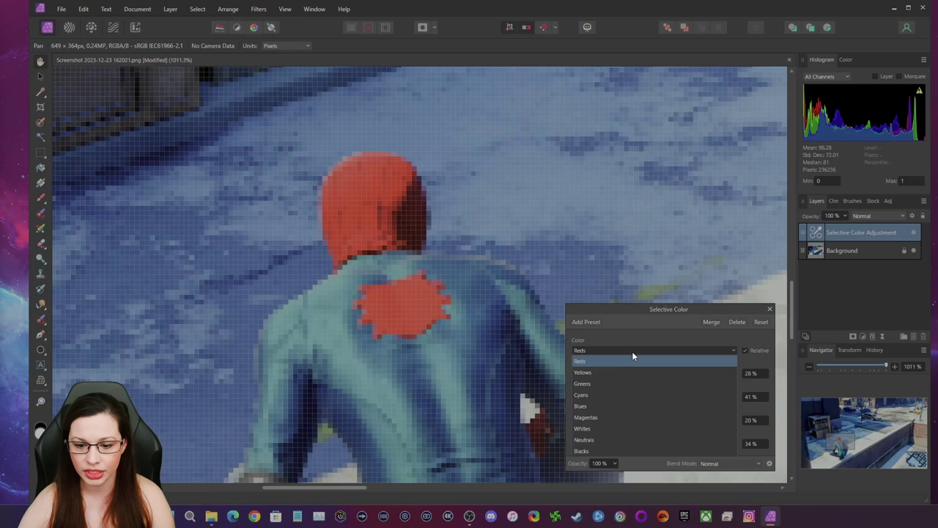
pyautogui.click(584, 405)
pyautogui.moveTo(478, 353); pyautogui.dragTo(484, 203)
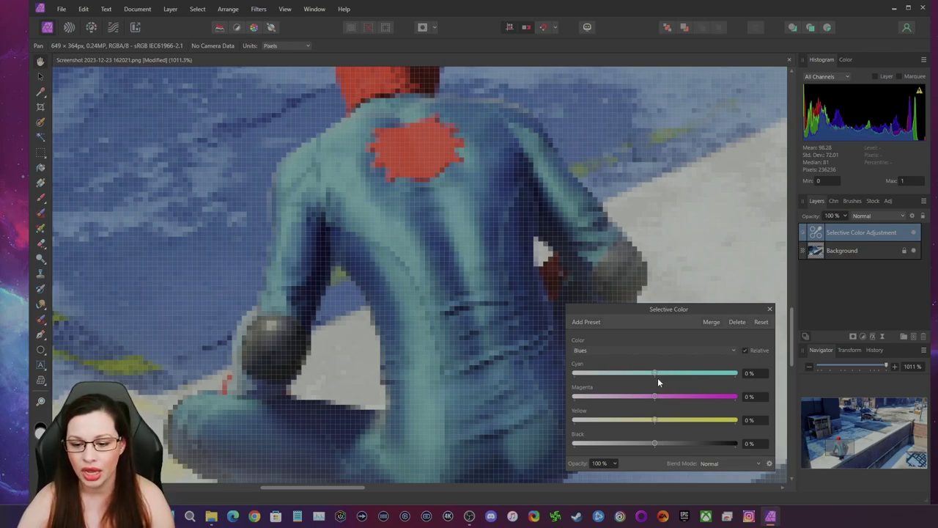
pyautogui.moveTo(654, 375); pyautogui.dragTo(693, 373)
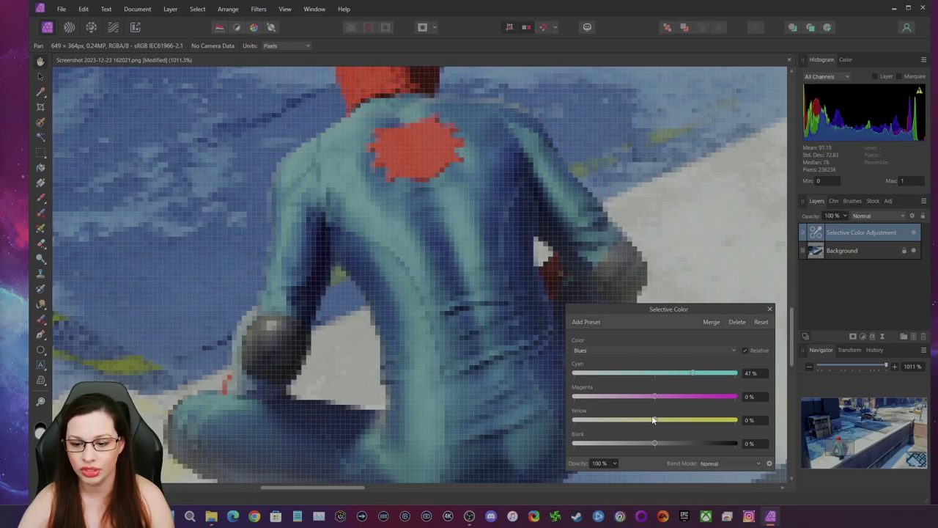
pyautogui.moveTo(656, 442); pyautogui.dragTo(682, 443)
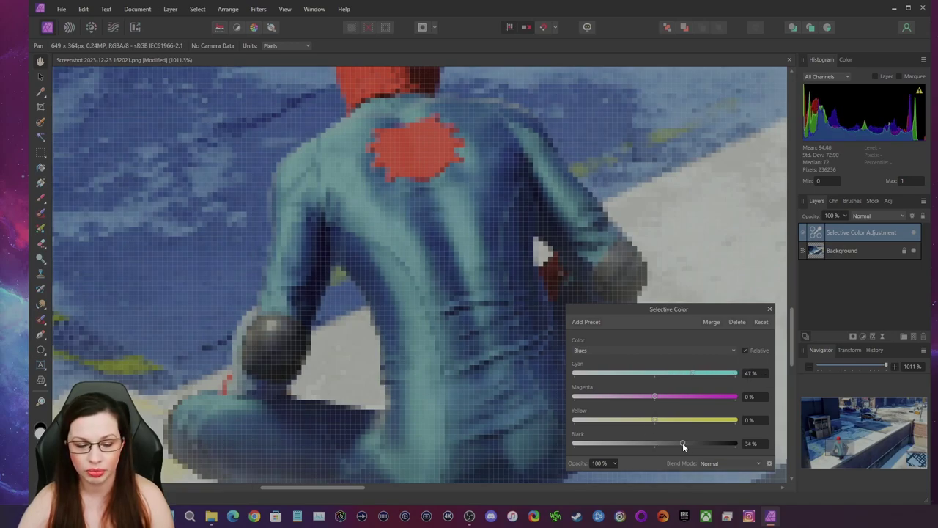
# Set the Yellow of the Blues to -23% and their Magenta to 55%.
pyautogui.moveTo(414, 308); pyautogui.dragTo(409, 342)
pyautogui.scroll(-5, 410, 342)
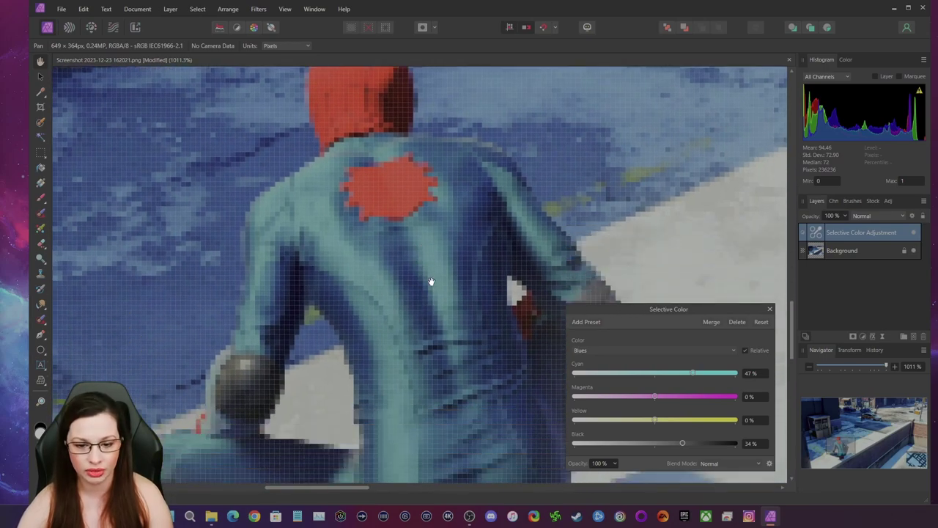
pyautogui.scroll(-2, 431, 281)
pyautogui.scroll(2, 430, 281)
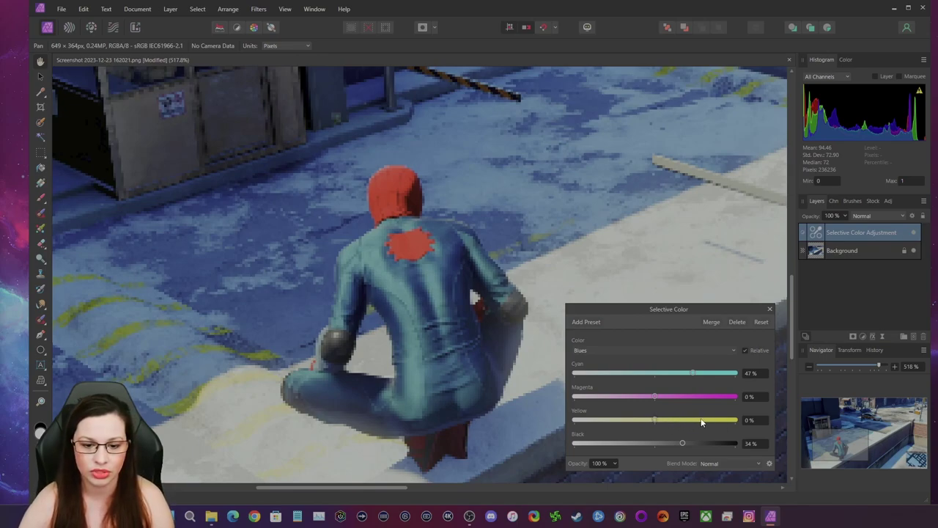
pyautogui.moveTo(656, 419); pyautogui.dragTo(618, 421)
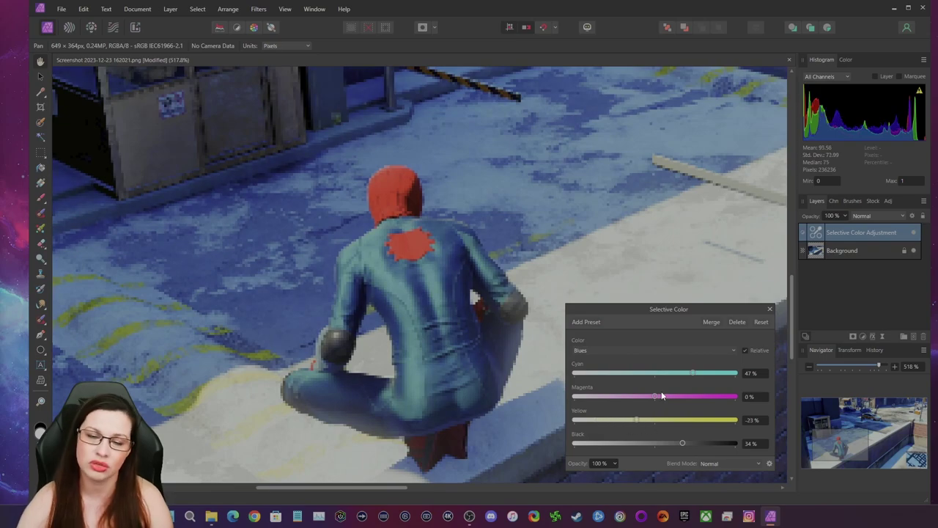
pyautogui.moveTo(655, 396); pyautogui.dragTo(744, 412)
pyautogui.moveTo(679, 402); pyautogui.dragTo(696, 404)
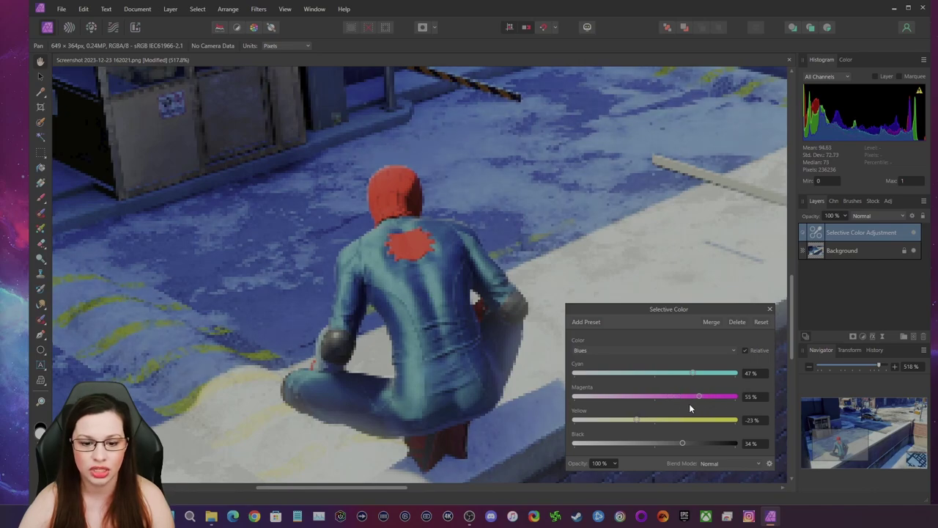
# Check the Blues across the whole picture and readjust them to Black 6%, Magenta 42% and Cyan 11%.
pyautogui.scroll(-4, 483, 326)
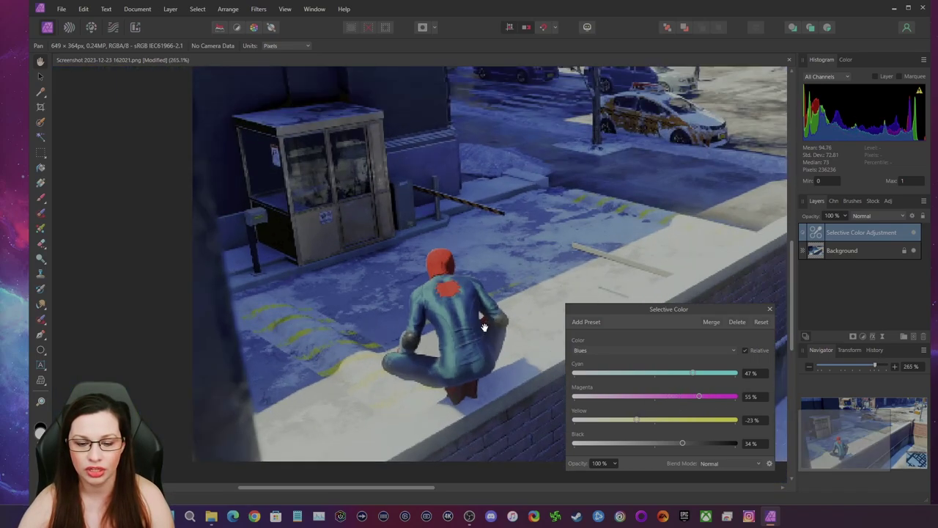
pyautogui.scroll(3, 418, 337)
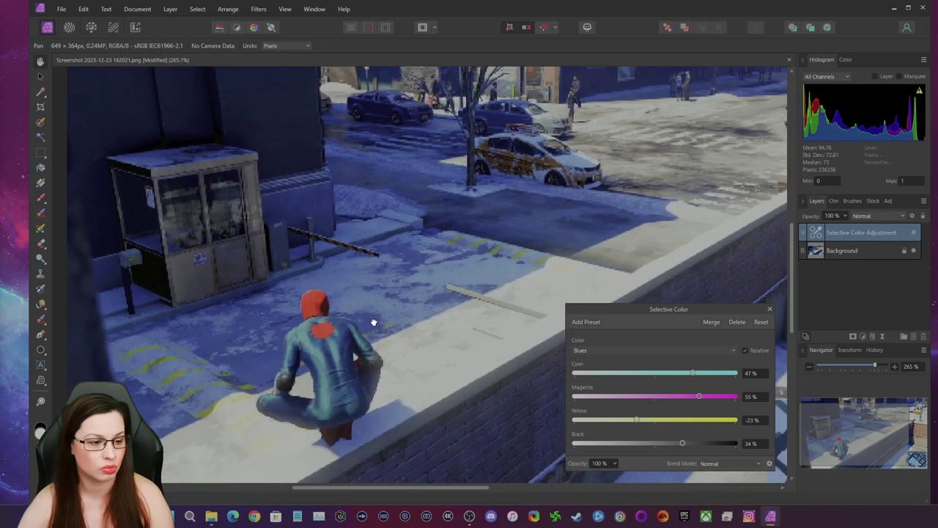
pyautogui.moveTo(373, 322); pyautogui.dragTo(491, 338)
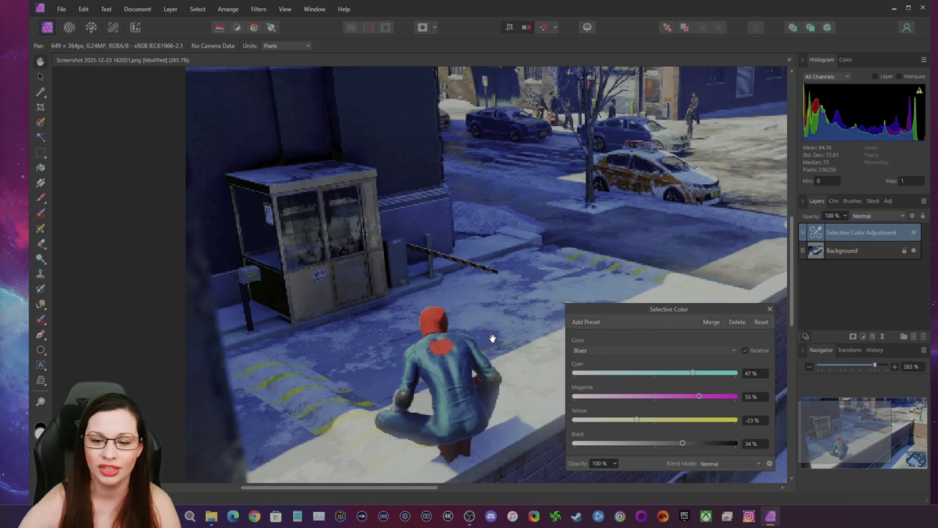
pyautogui.moveTo(672, 244); pyautogui.dragTo(396, 279)
pyautogui.moveTo(643, 164); pyautogui.dragTo(696, 179)
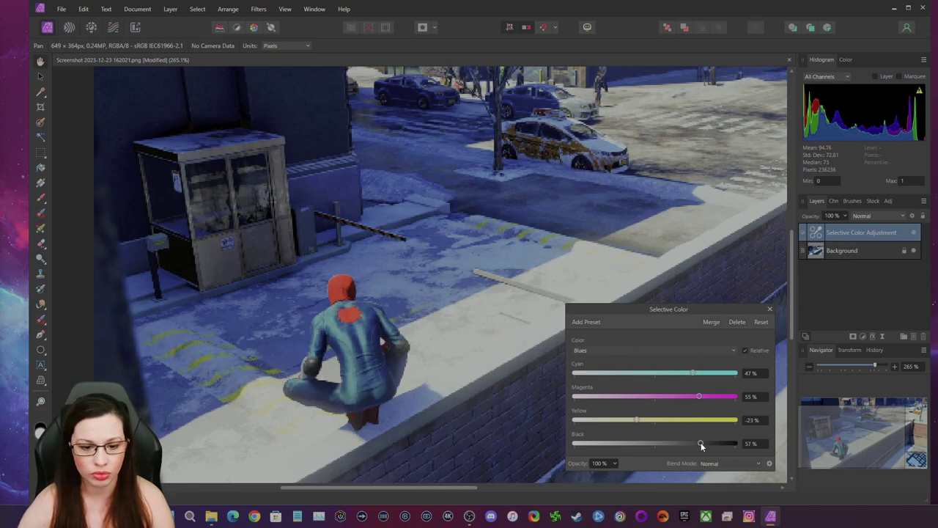
pyautogui.moveTo(738, 443); pyautogui.dragTo(678, 447)
pyautogui.moveTo(566, 378); pyautogui.dragTo(423, 269)
pyautogui.moveTo(677, 446)
pyautogui.mouseDown()
pyautogui.moveTo(653, 441)
pyautogui.moveTo(660, 442)
pyautogui.mouseUp()
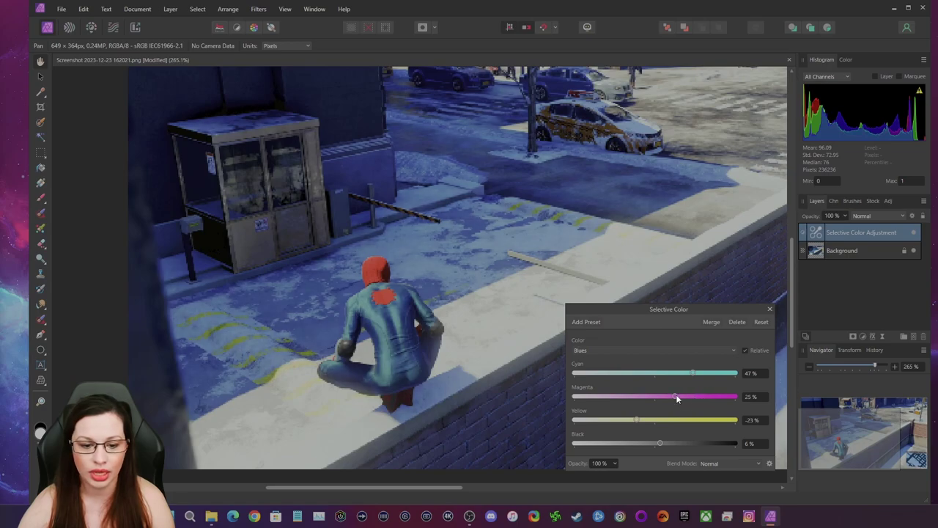
pyautogui.moveTo(687, 398); pyautogui.dragTo(663, 381)
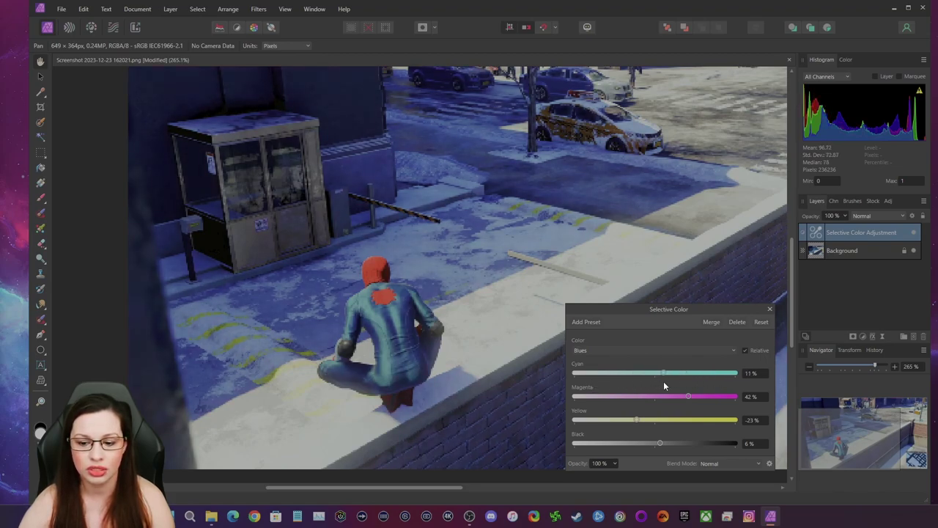
# Set the Cyans to Cyan 13%, Yellow -50% and Black 30%, and close the Selective Color settings.
pyautogui.click(636, 350)
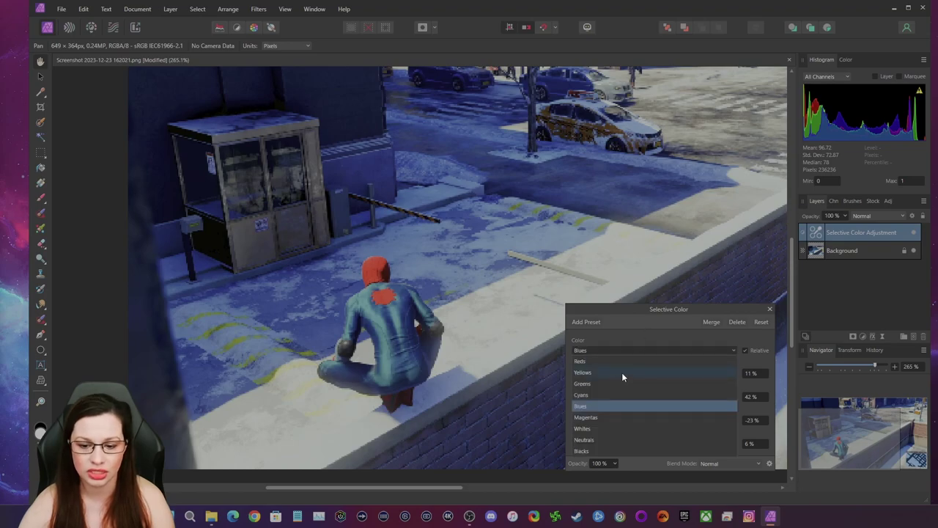
pyautogui.click(596, 393)
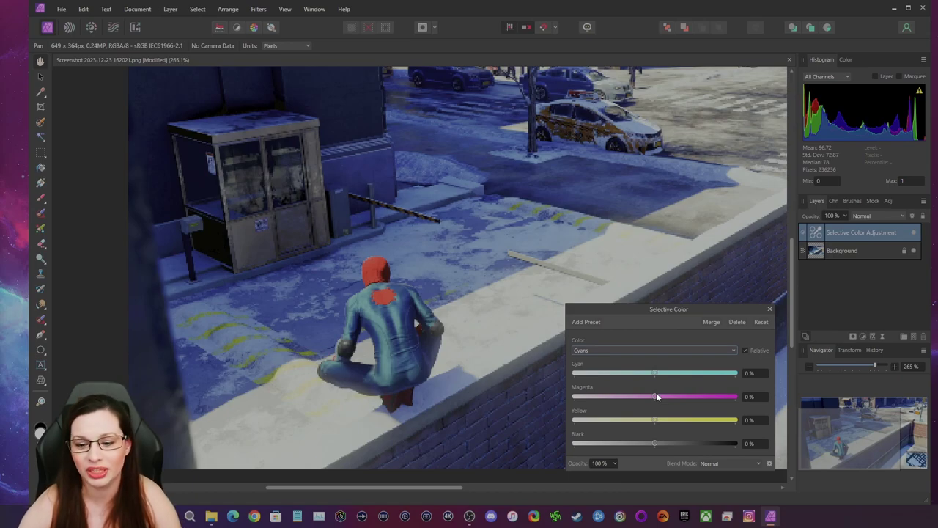
pyautogui.moveTo(655, 373); pyautogui.dragTo(666, 389)
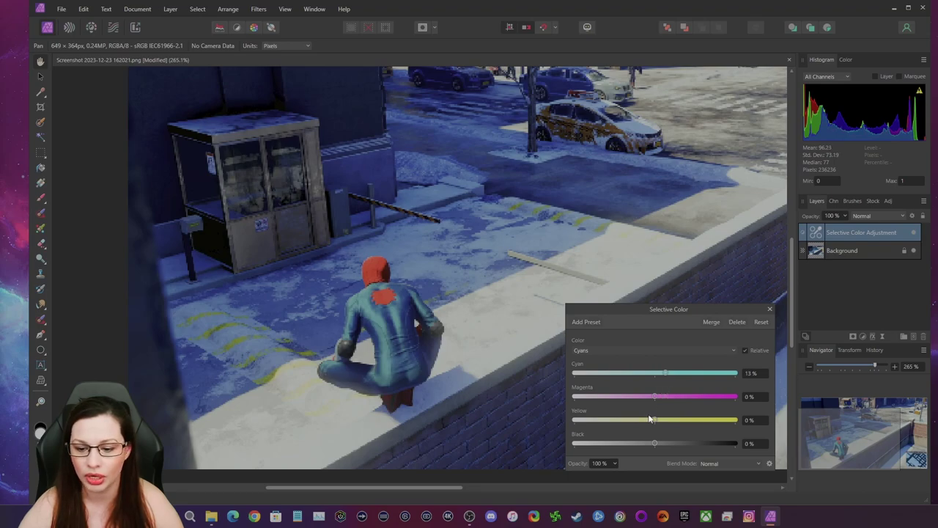
pyautogui.moveTo(655, 421); pyautogui.dragTo(618, 423)
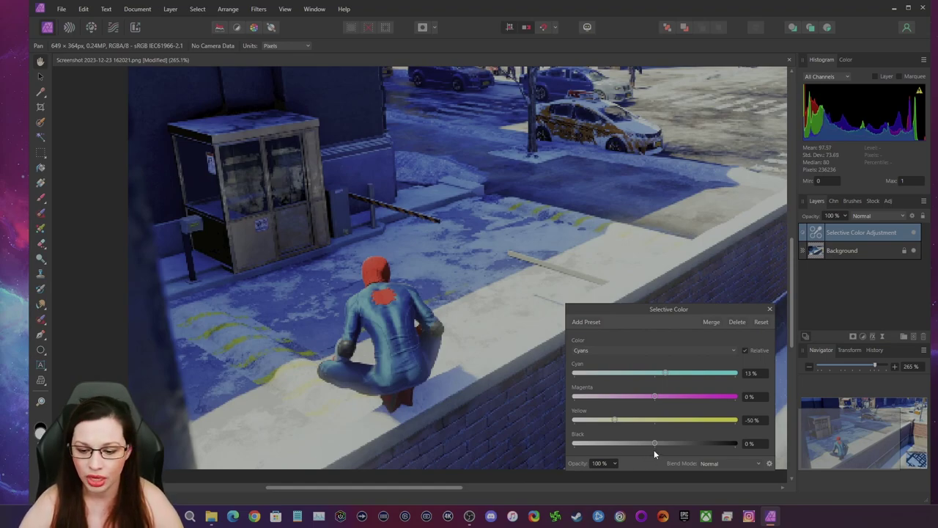
pyautogui.moveTo(655, 443); pyautogui.dragTo(679, 444)
pyautogui.moveTo(432, 421); pyautogui.dragTo(513, 429)
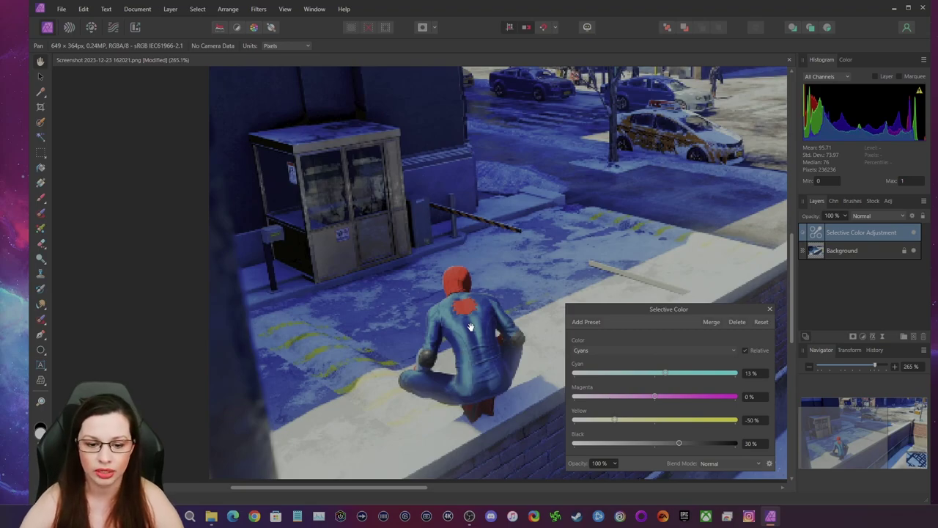
pyautogui.scroll(-4, 472, 332)
pyautogui.moveTo(470, 326); pyautogui.dragTo(403, 299)
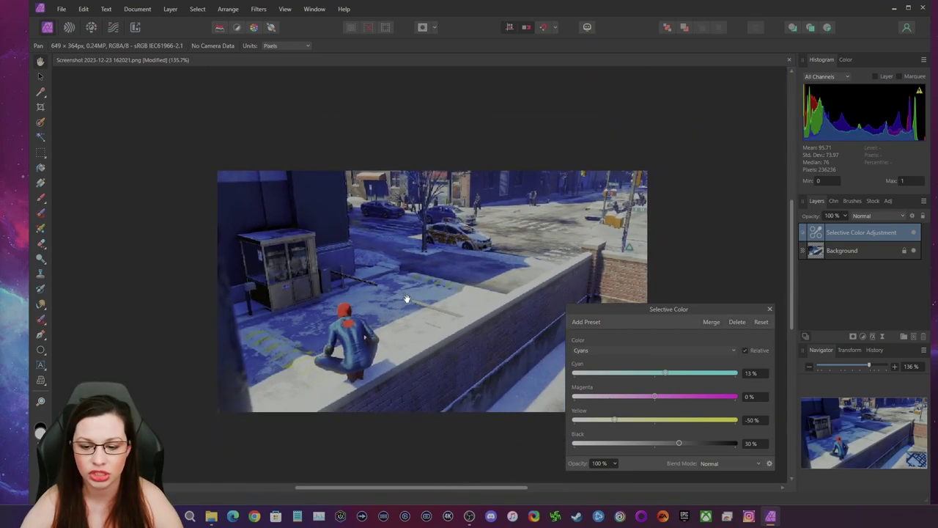
pyautogui.click(767, 311)
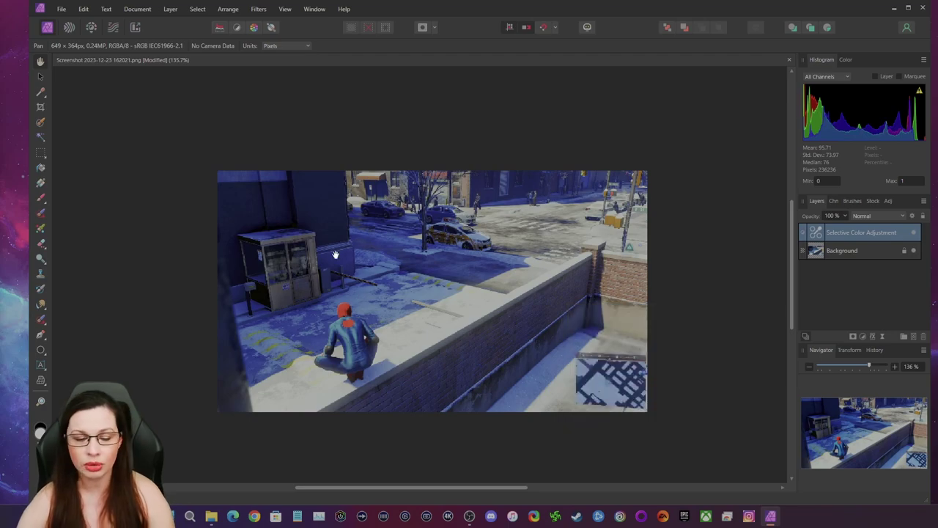
# Start a LUT export of the color adjustment in .cube format and title it Test.
pyautogui.click(62, 9)
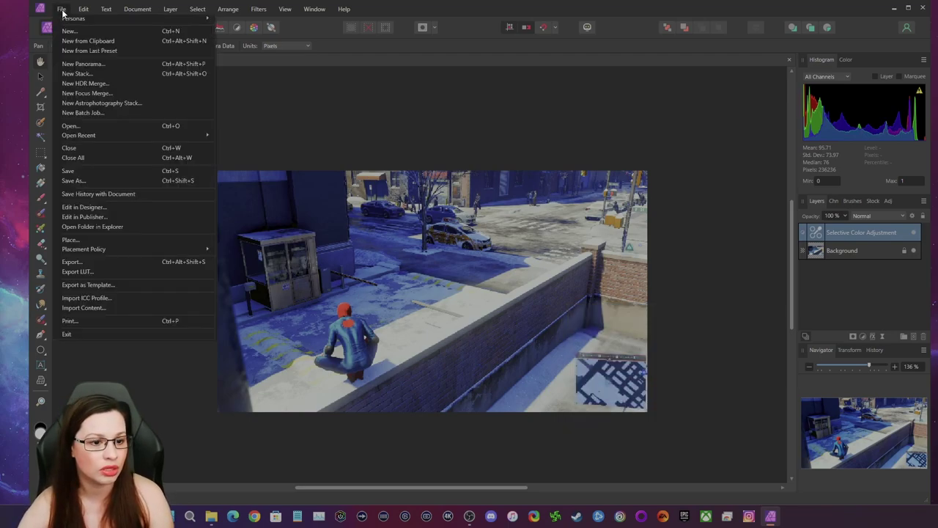
pyautogui.click(86, 269)
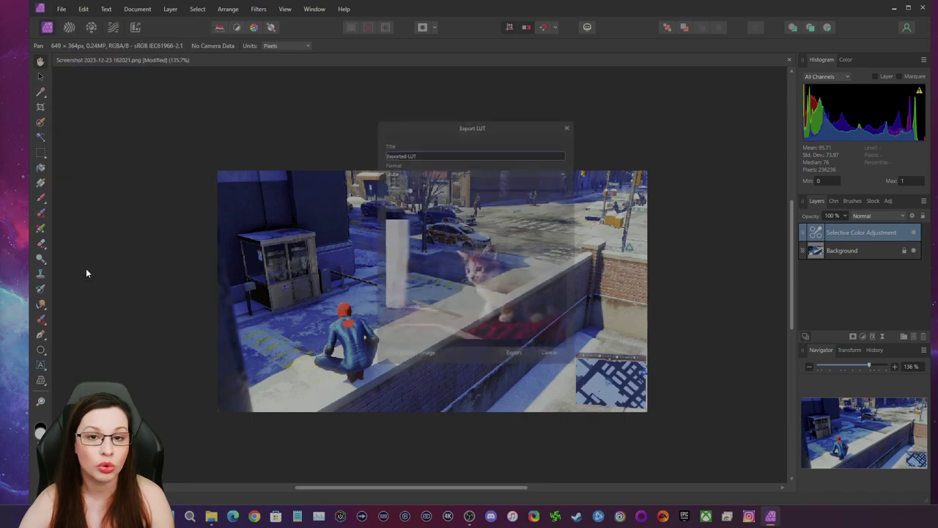
pyautogui.moveTo(404, 186); pyautogui.dragTo(557, 195)
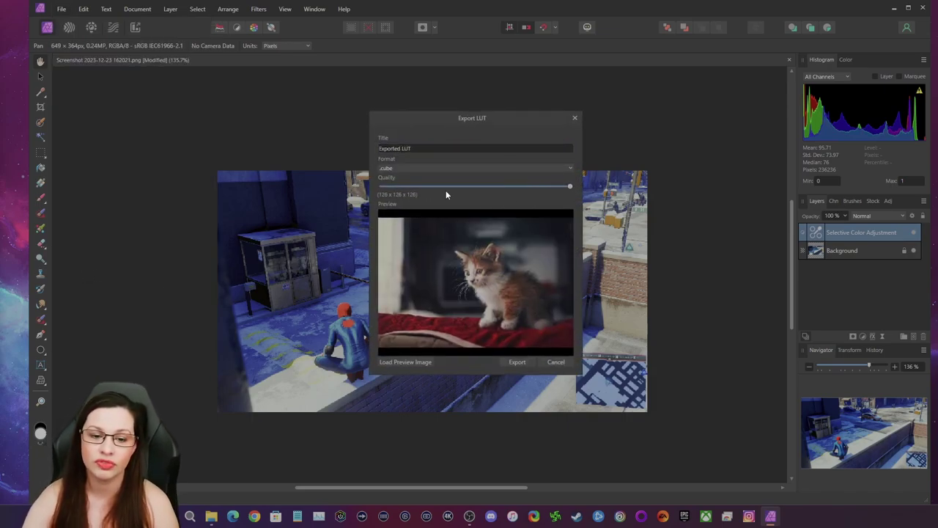
pyautogui.click(418, 148)
pyautogui.press('BackSpace')
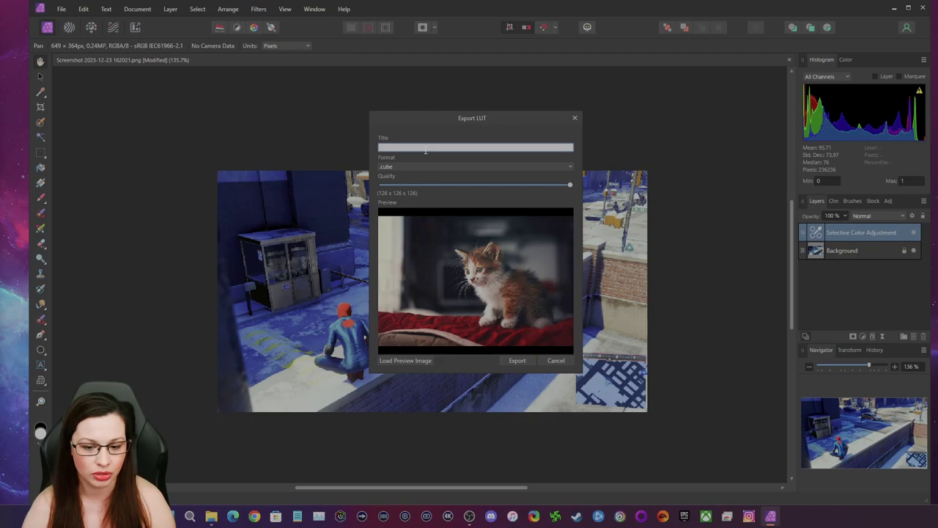
pyautogui.write('Test')
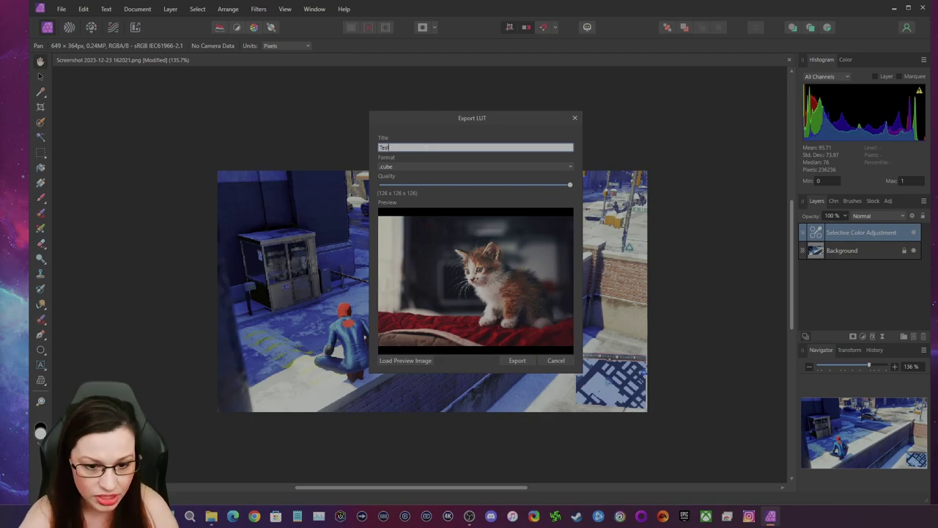
# Export the LUT to the Desktop as Test.cube and leave the export dialog.
pyautogui.click(513, 362)
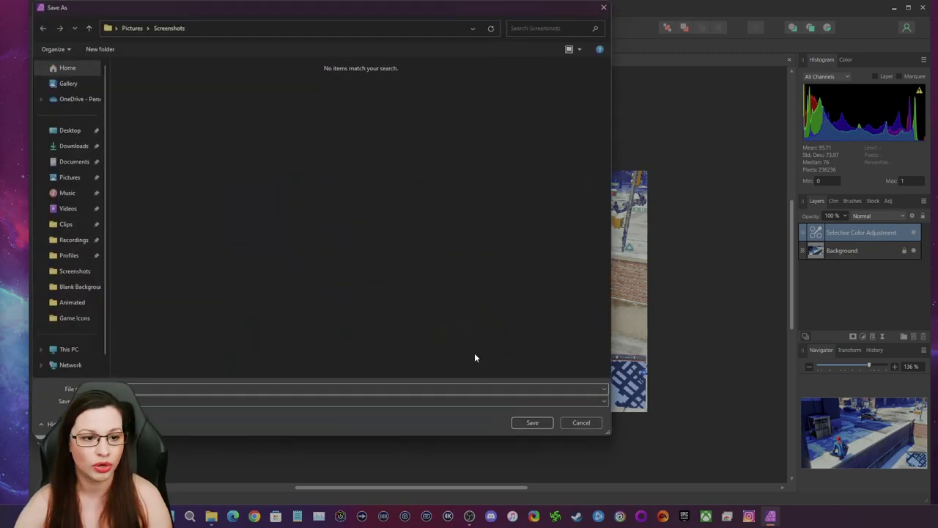
pyautogui.click(73, 130)
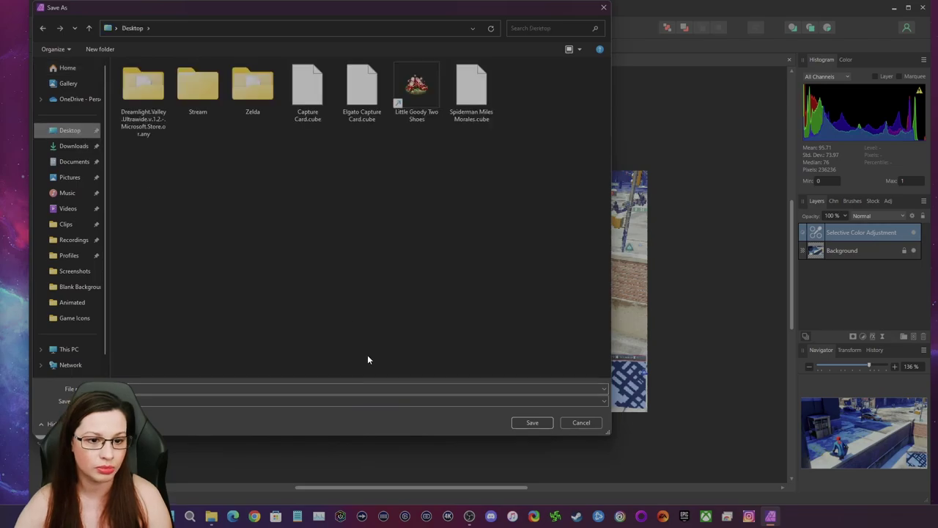
pyautogui.click(532, 422)
pyautogui.click(560, 364)
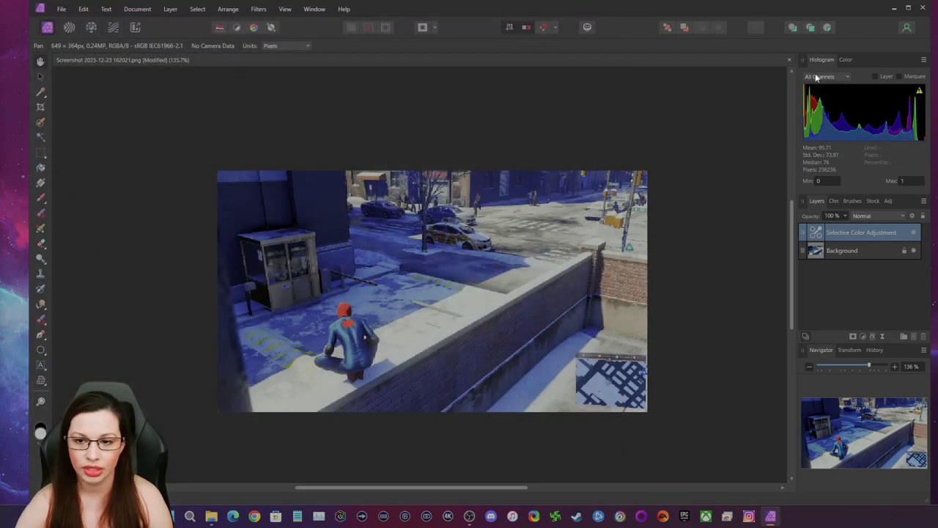
# Switch to OBS and open the filters of the 4K60Pro source in the vertical canvas.
pyautogui.click(921, 9)
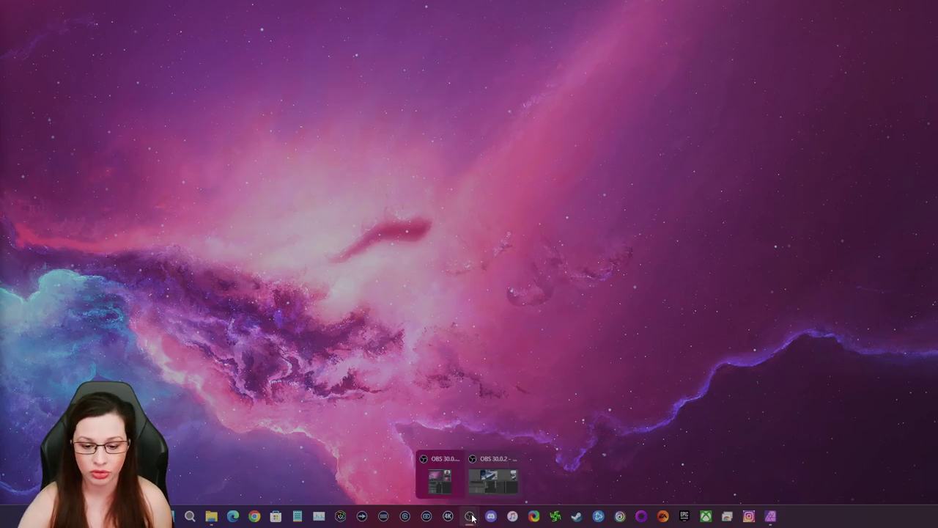
pyautogui.click(485, 495)
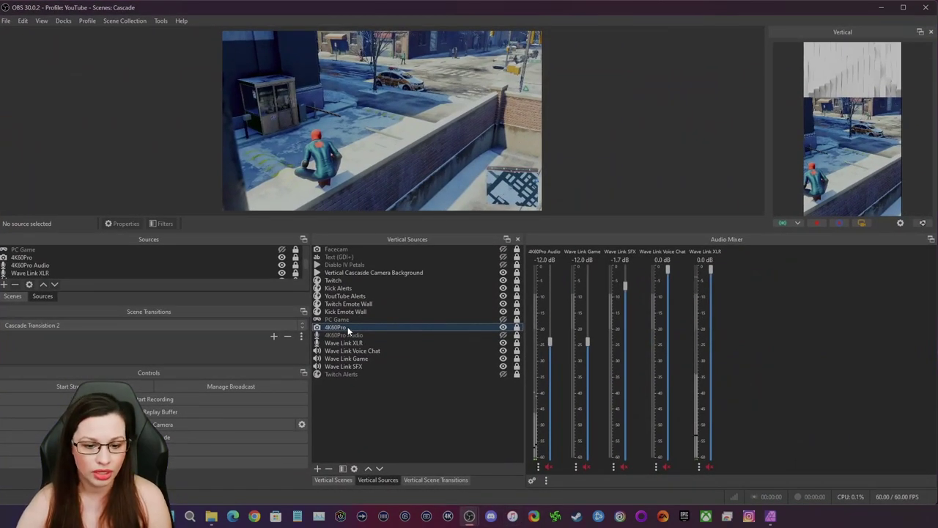
pyautogui.rightClick(354, 327)
pyautogui.click(365, 459)
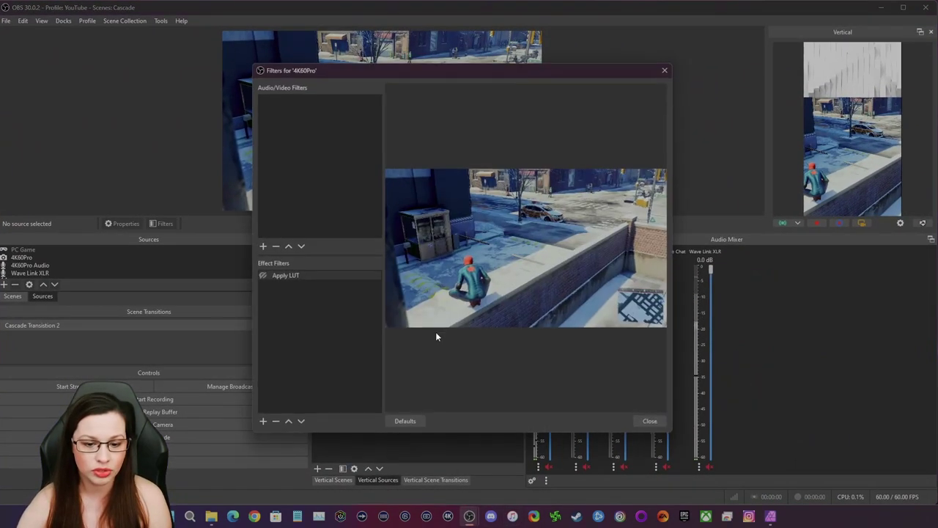
# Load Test.cube from the Desktop into the Apply LUT filter and close the filter settings.
pyautogui.click(334, 277)
pyautogui.click(643, 278)
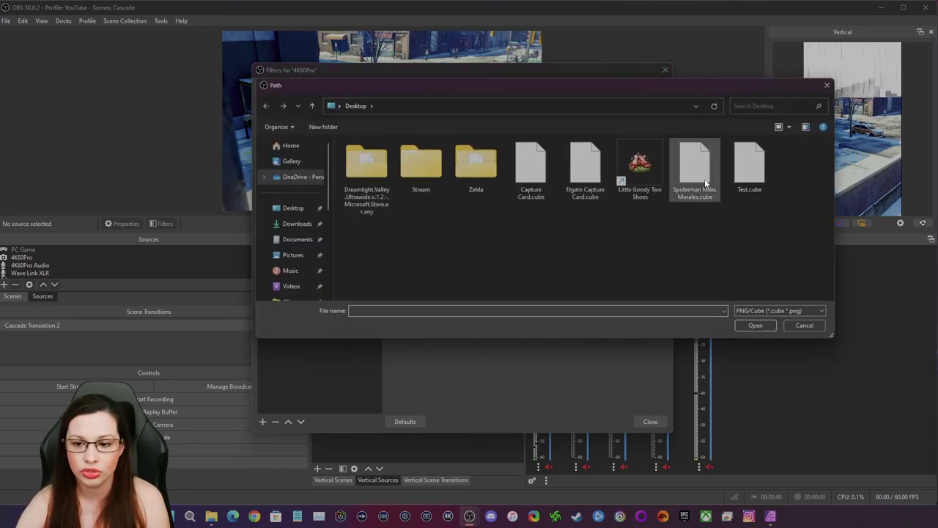
pyautogui.click(749, 167)
pyautogui.click(753, 324)
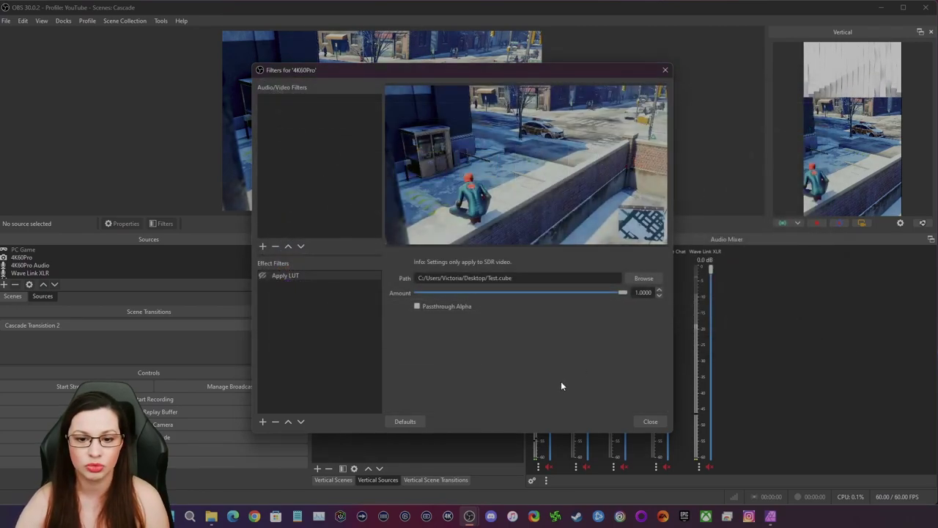
pyautogui.click(649, 422)
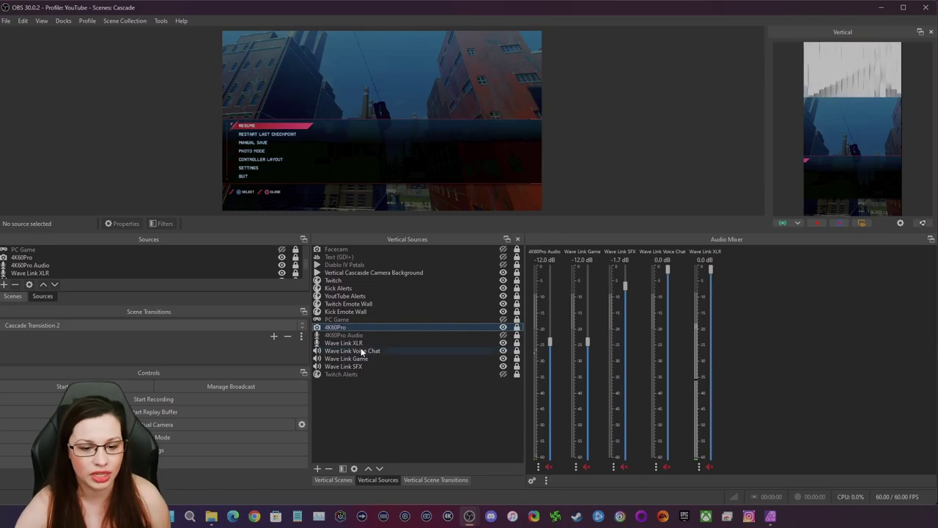
# Reopen the filters of the 4K60Pro source with the game's pause menu on screen.
pyautogui.rightClick(349, 331)
pyautogui.click(374, 459)
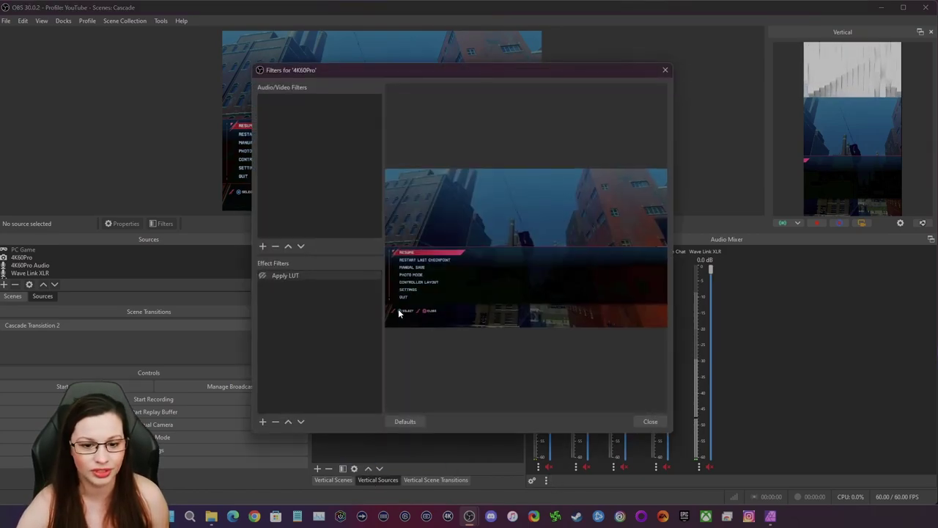